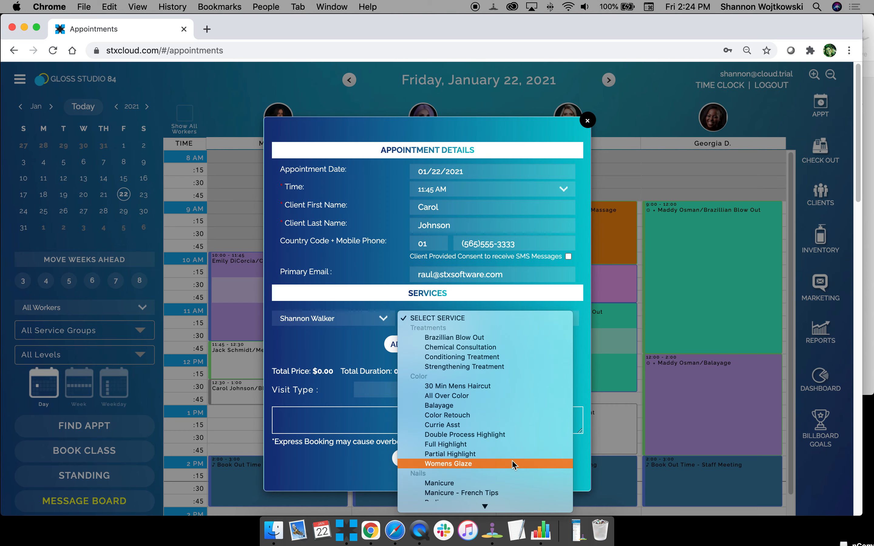
Close the Partial Highlight appointment, go to Setup Service, and bring the desktop Services window forward.
click(514, 454)
click(446, 460)
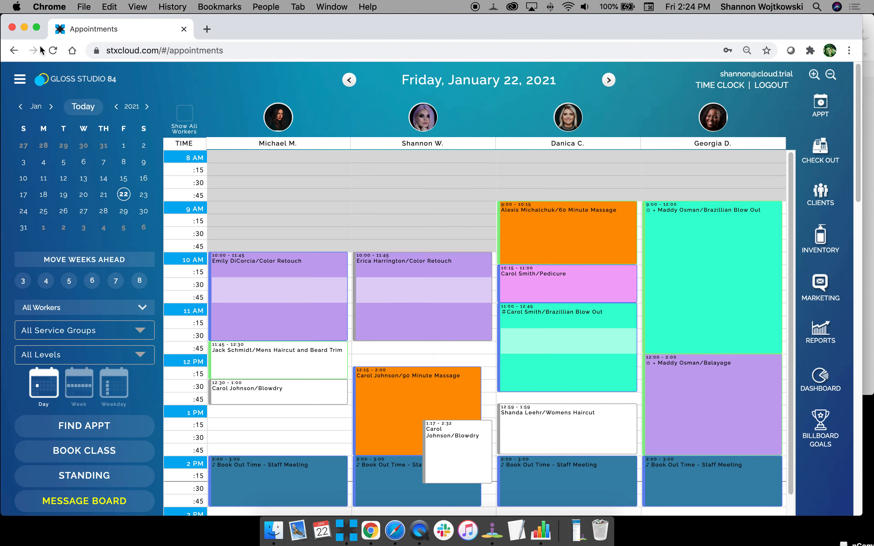
click(20, 79)
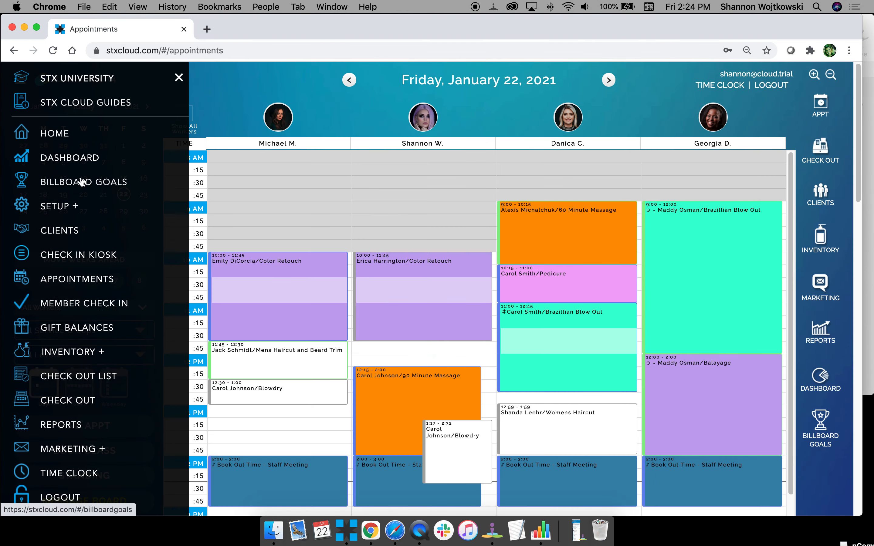
click(57, 212)
click(76, 280)
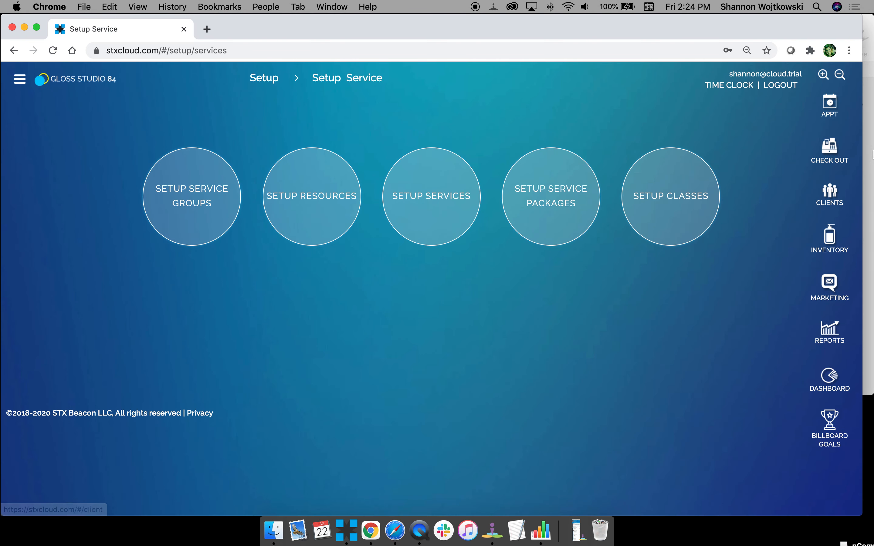
click(869, 152)
Review the Groups, Resources and Services lists in the desktop STX window, then return to STX Cloud.
click(501, 79)
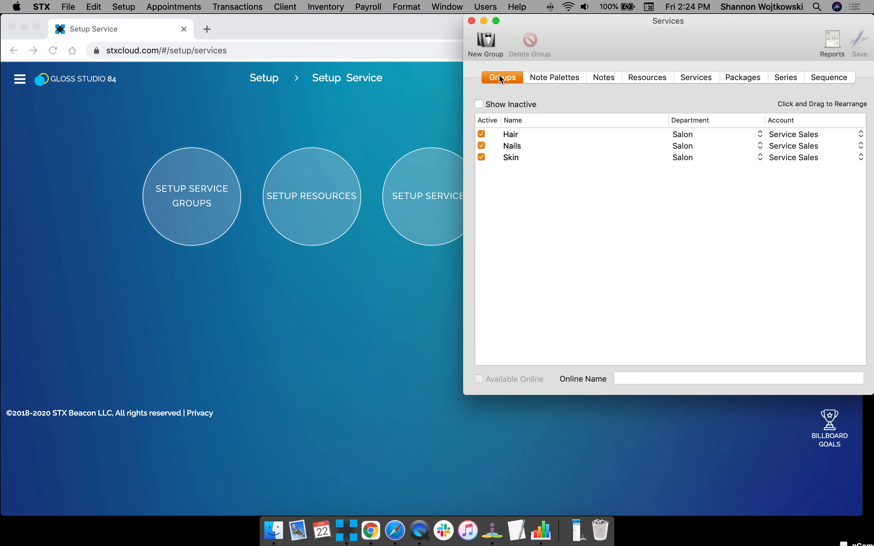
click(639, 76)
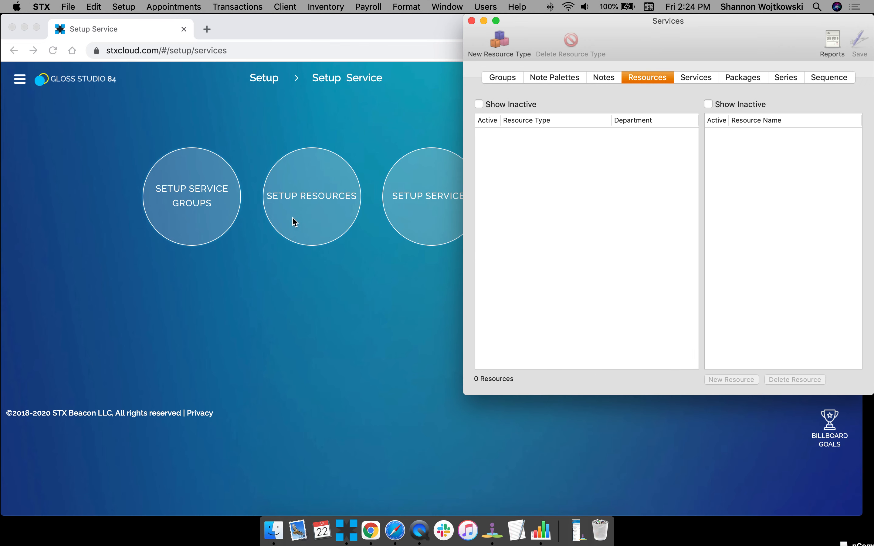
click(696, 79)
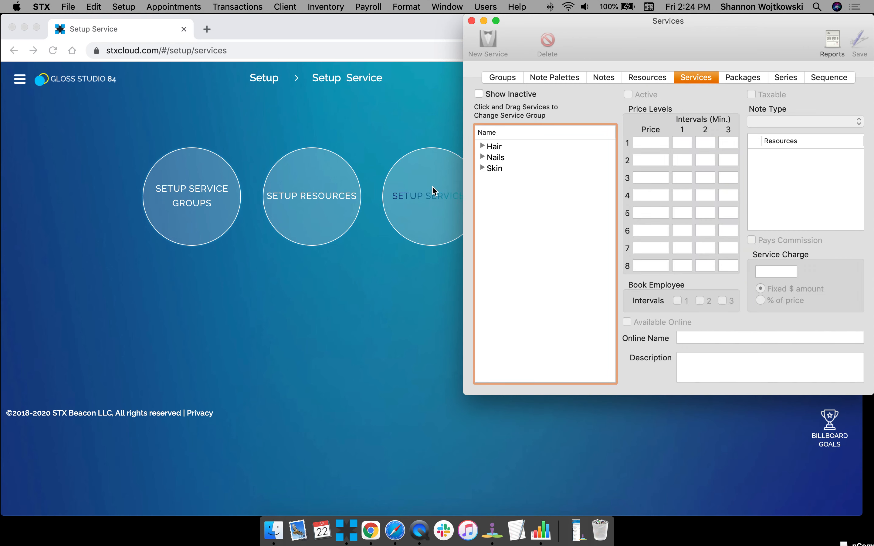
click(356, 127)
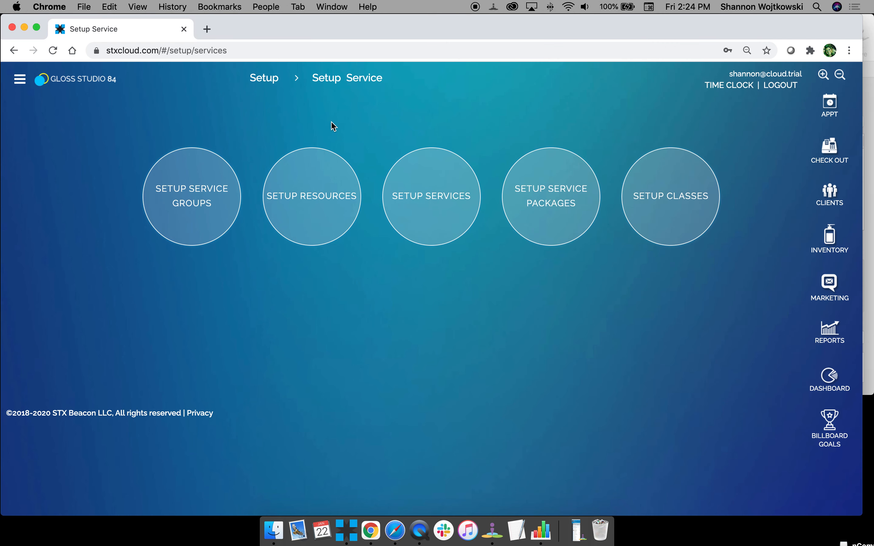
click(184, 213)
click(95, 187)
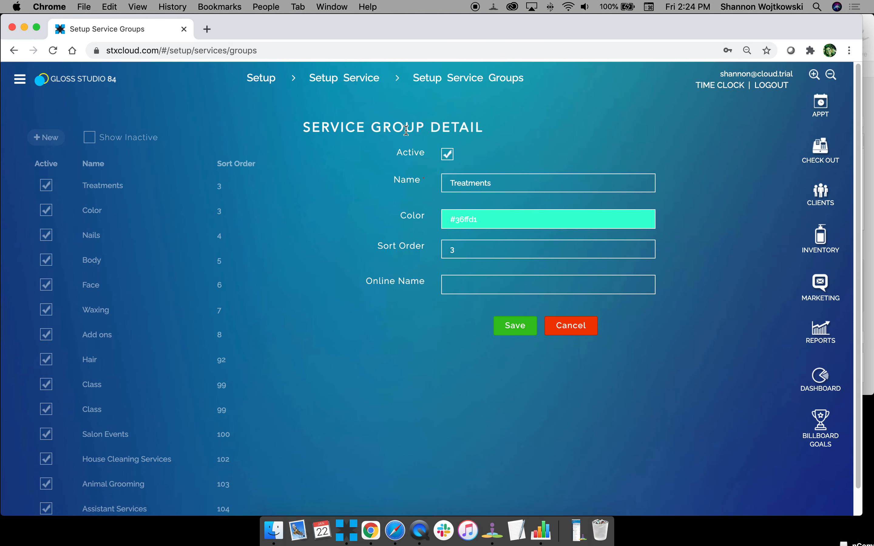
click(375, 84)
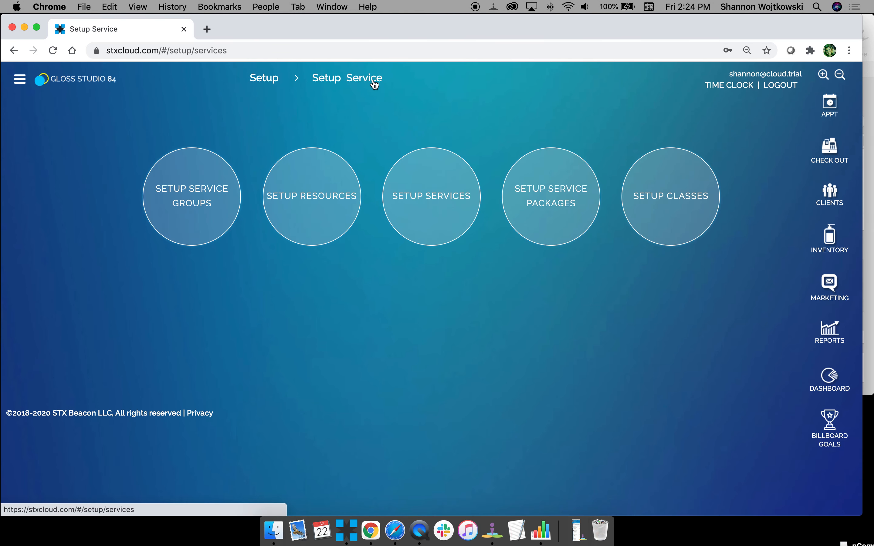
click(311, 209)
click(116, 186)
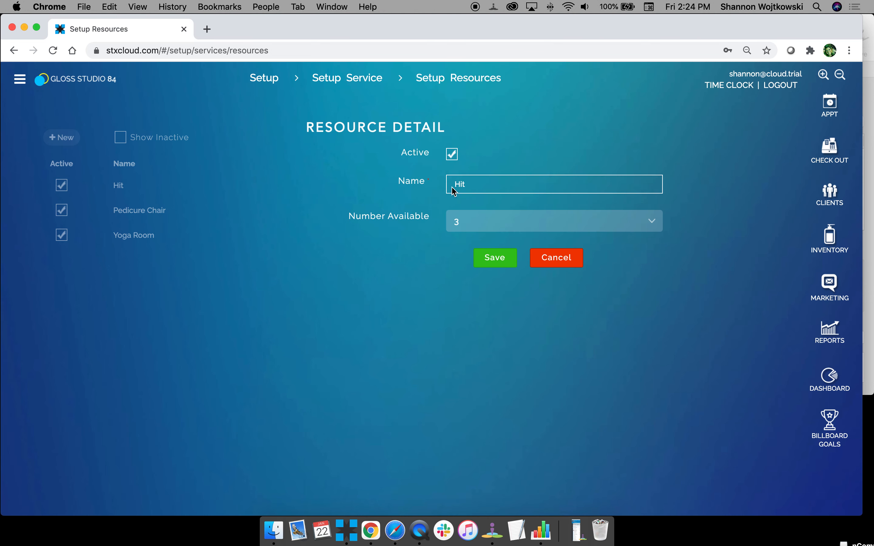
click(472, 185)
click(566, 261)
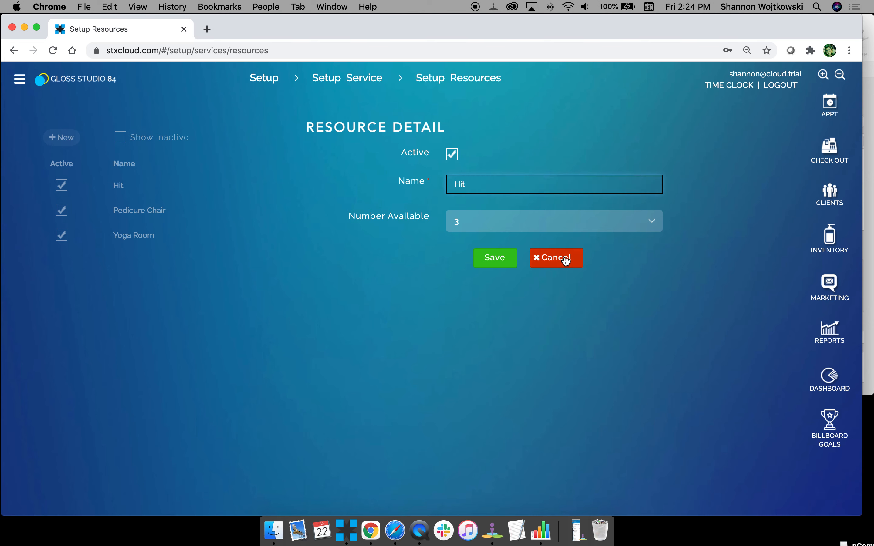
click(339, 81)
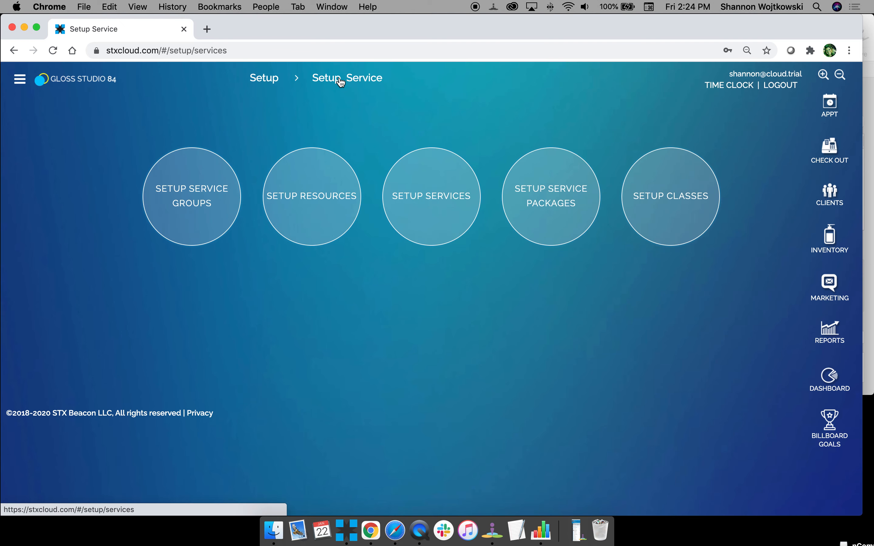
Create a new Hair service named All Over Color with multiple price levels, leaving Add On unchecked.
click(404, 206)
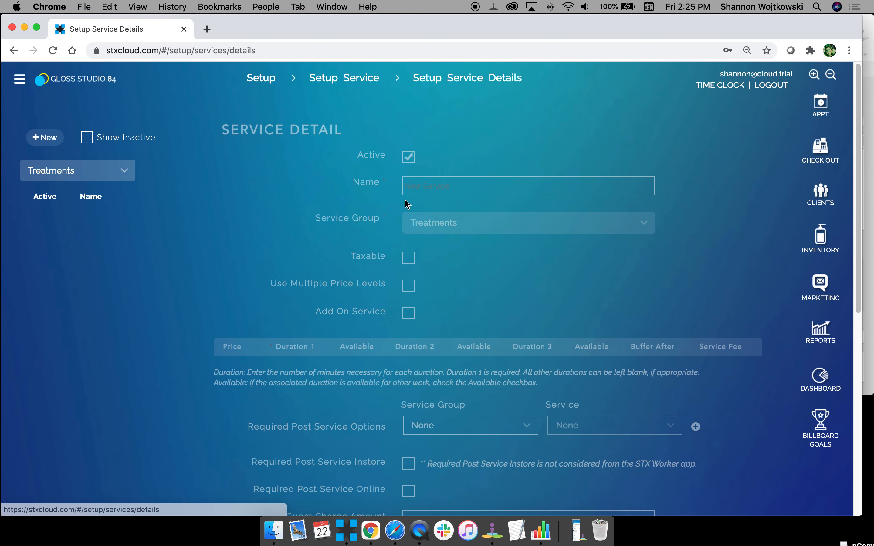
click(44, 137)
click(426, 183)
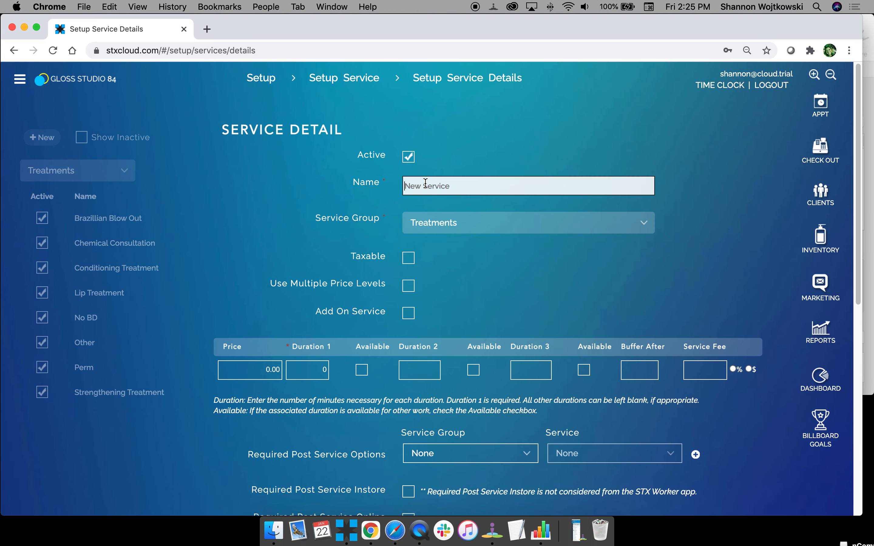
text(Al)
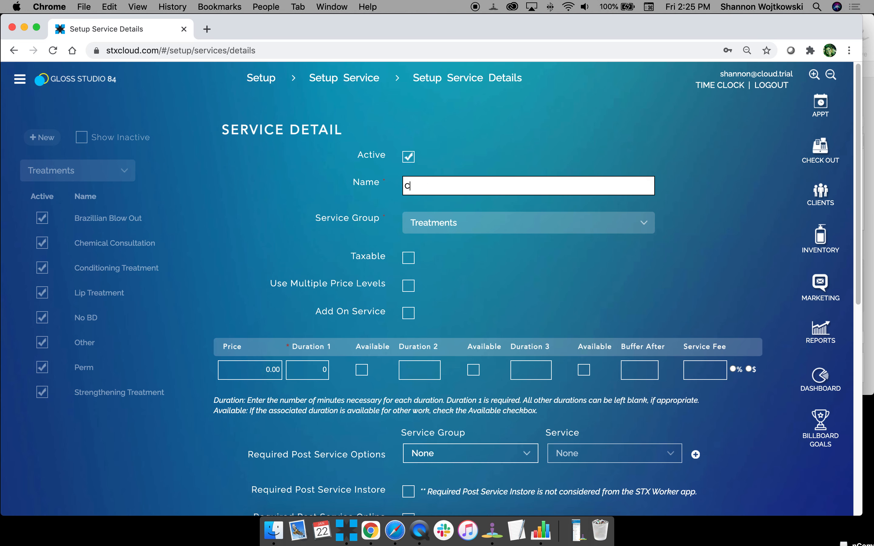
text(l Over Color)
click(441, 222)
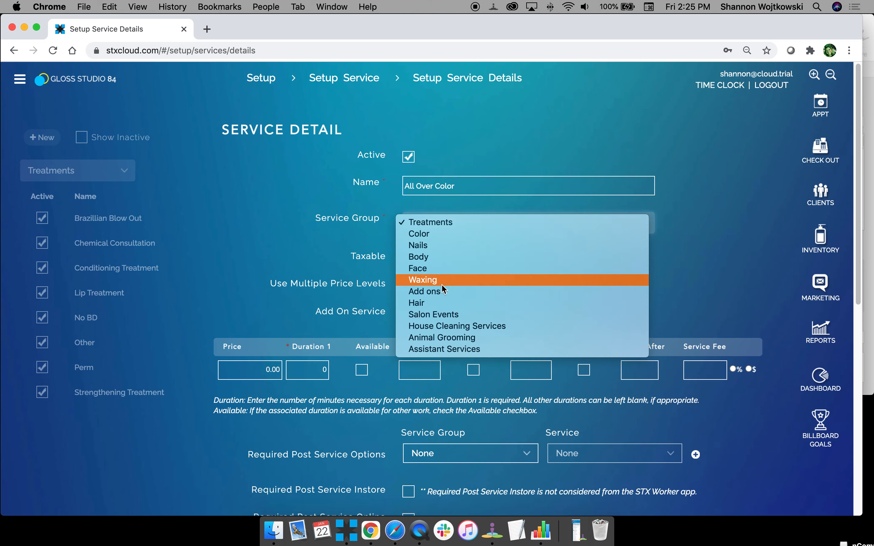
click(441, 303)
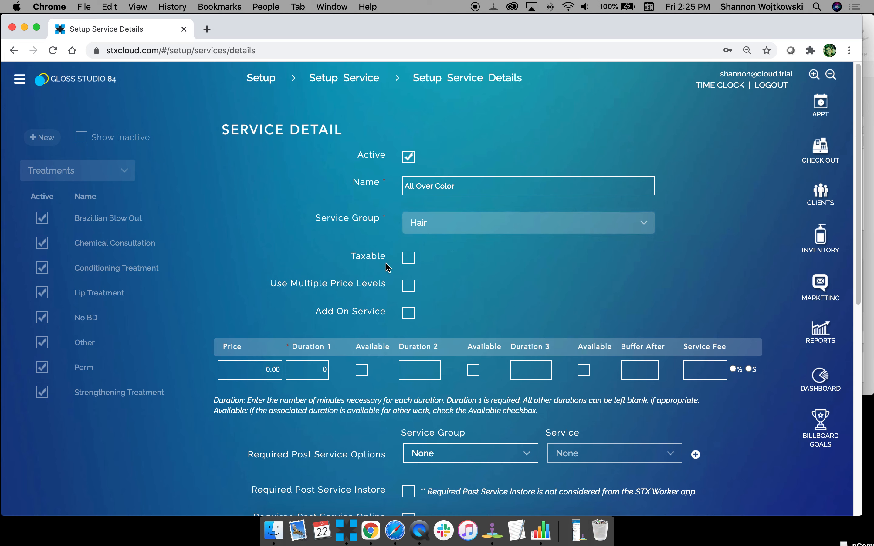
click(408, 287)
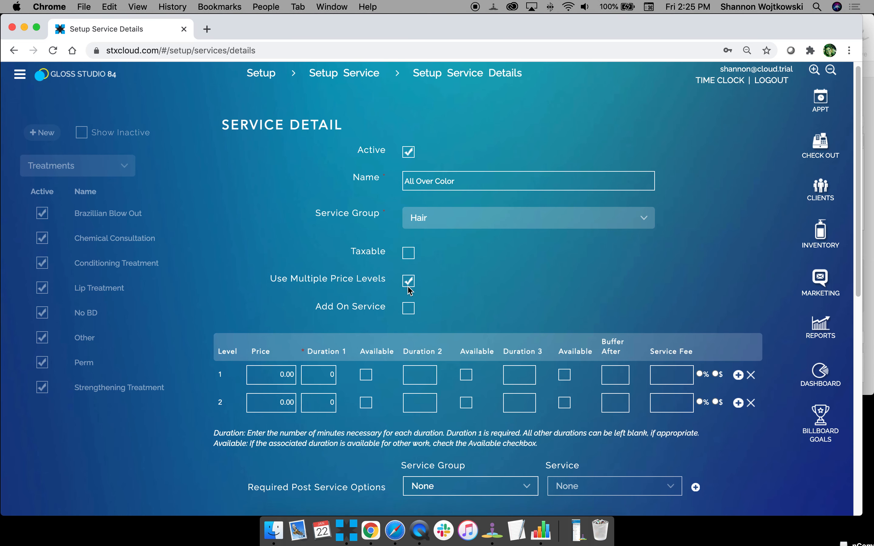
scroll(410, 291, down, 1)
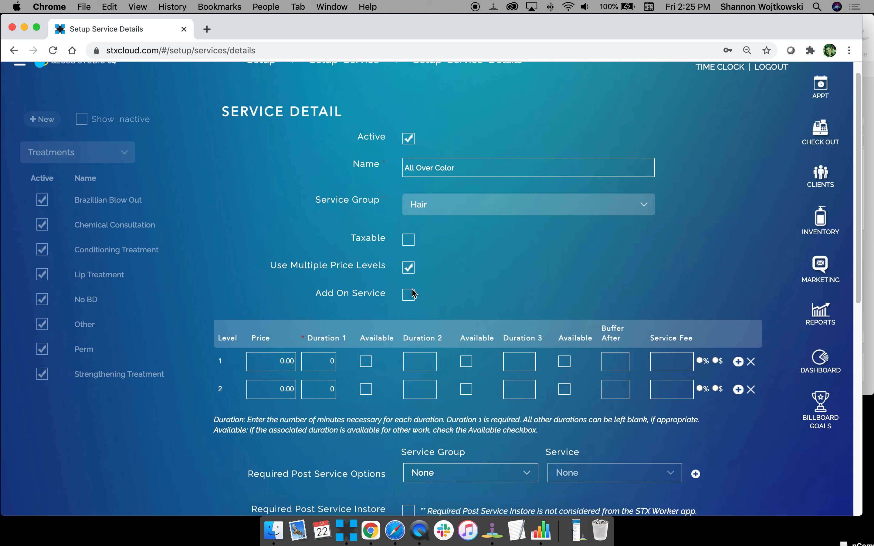
click(413, 295)
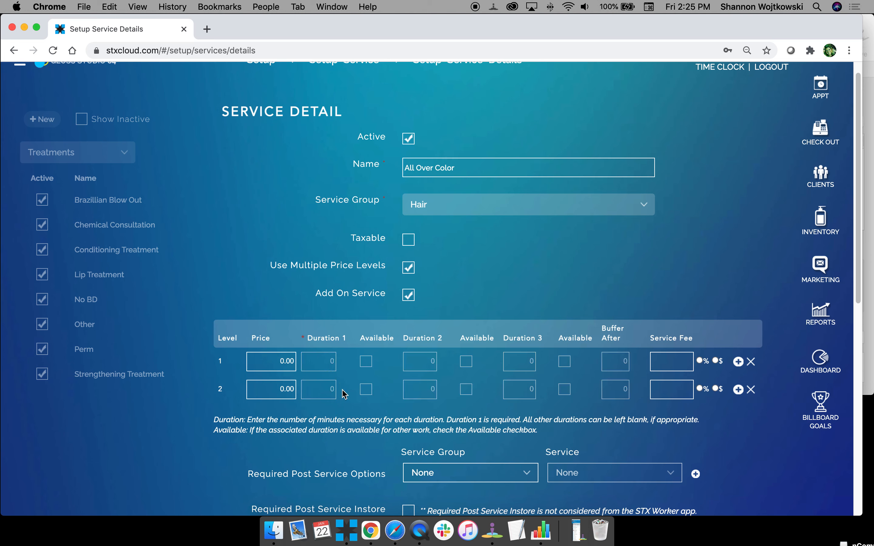
click(409, 296)
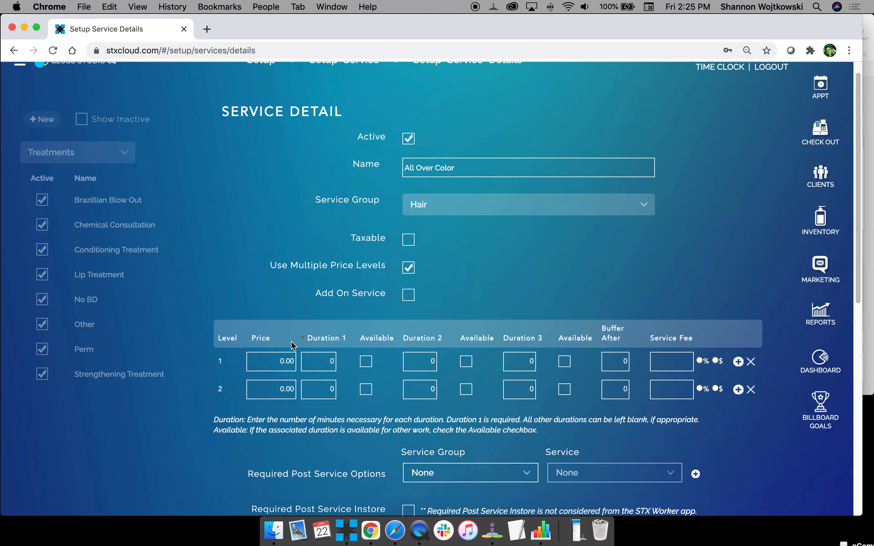
Set the level-1 price to 150 with a 90-minute duration.
scroll(292, 346, down, 5)
scroll(293, 249, up, 3)
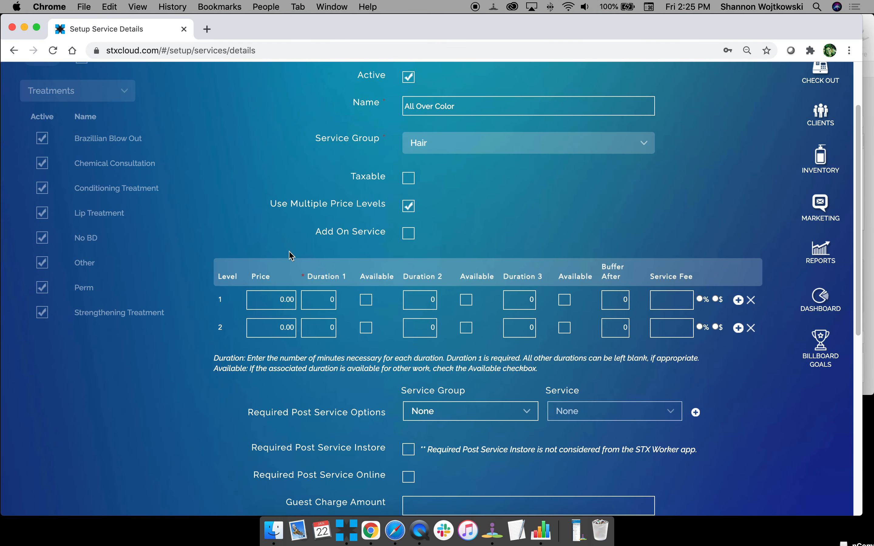
click(280, 303)
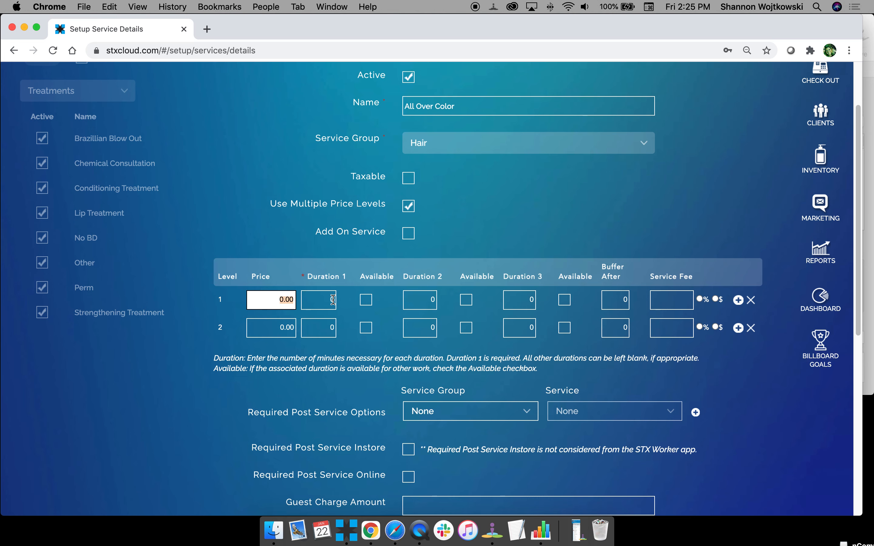
text(150)
key(Tab)
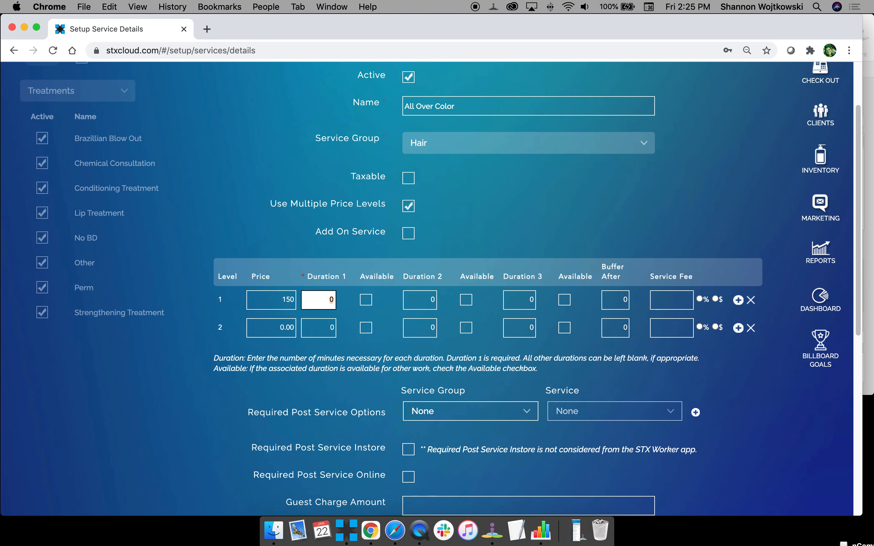
text(90)
Give level 2 a price of 175, three 30-minute durations and a zero buffer.
click(271, 328)
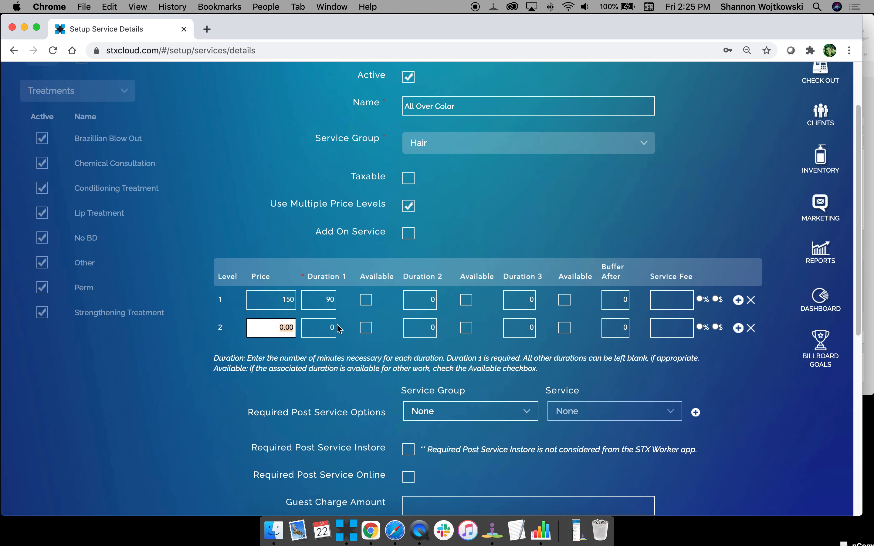
text(175)
key(Tab)
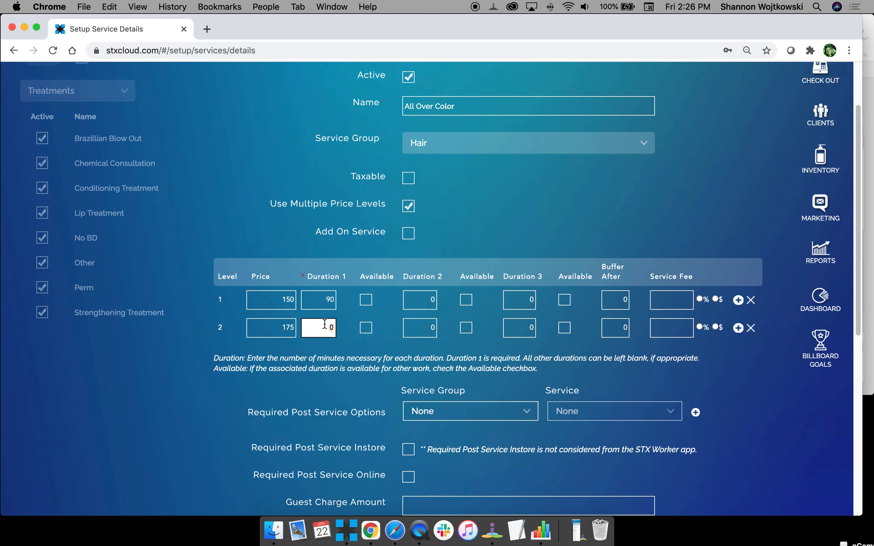
text(30)
click(434, 329)
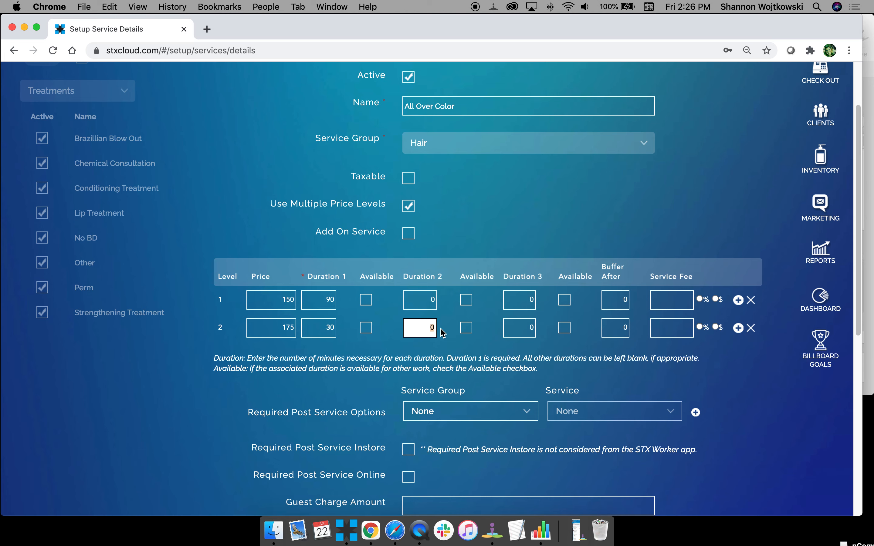
text(30)
click(467, 328)
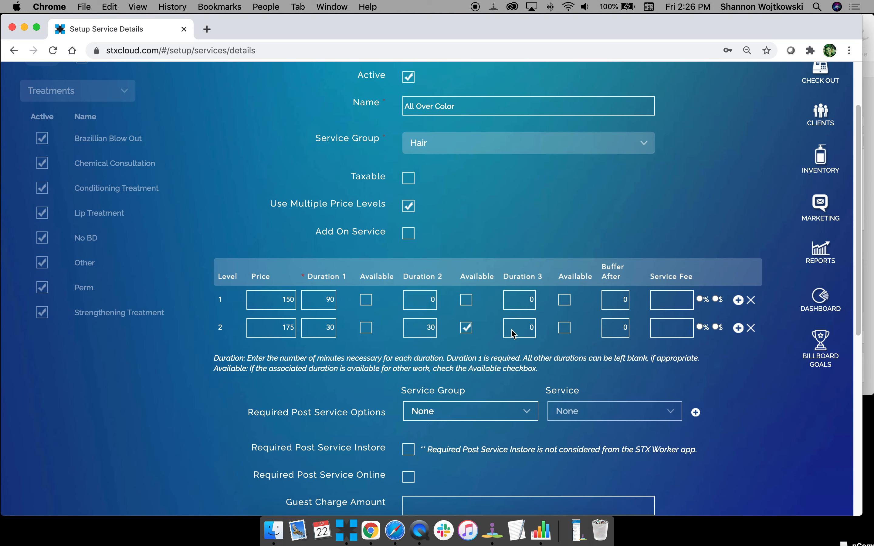
click(522, 321)
drag(519, 328, 563, 331)
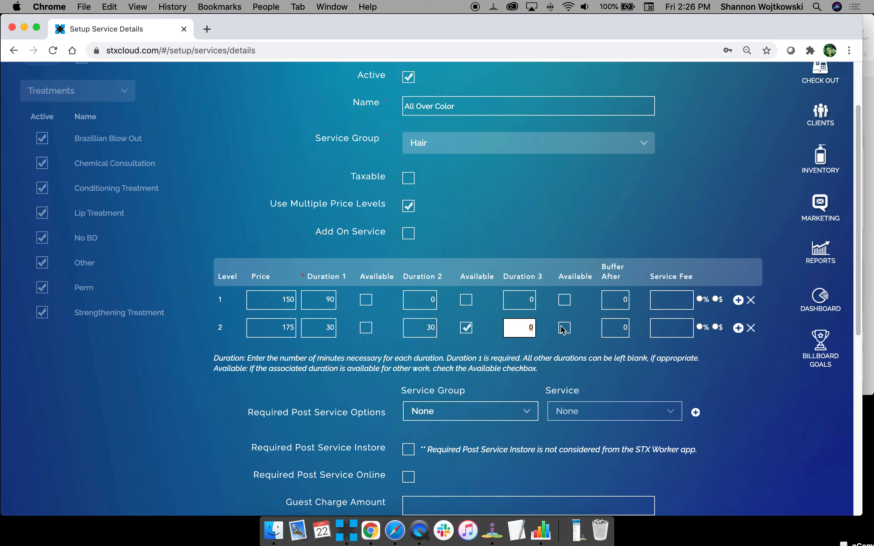
text(30)
click(617, 330)
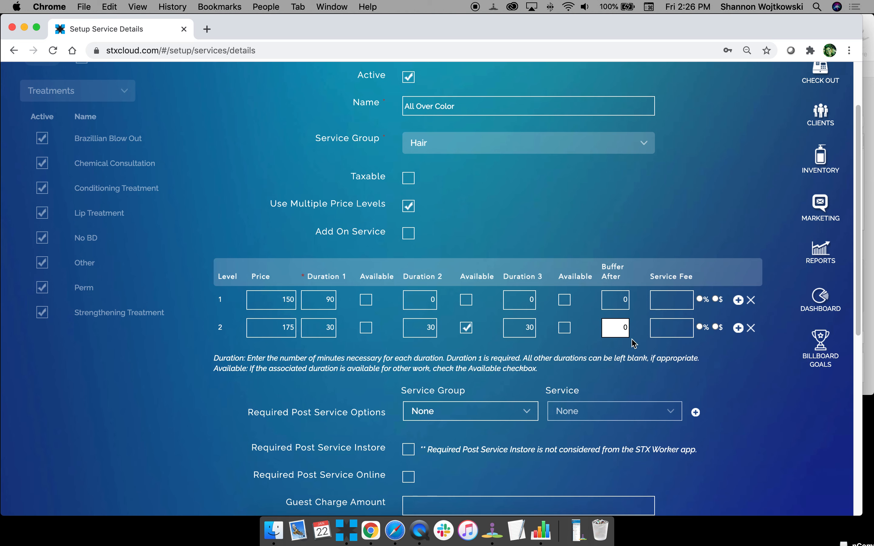
click(667, 330)
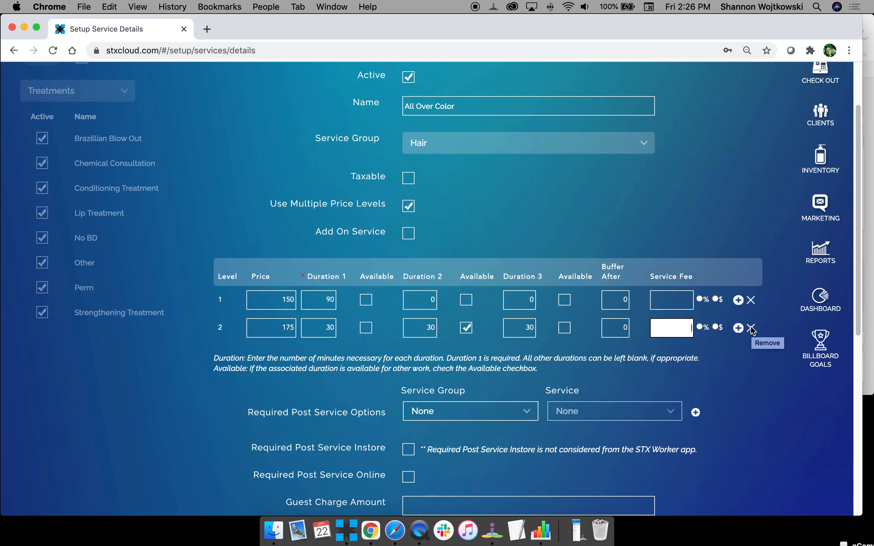
scroll(469, 380, down, 3)
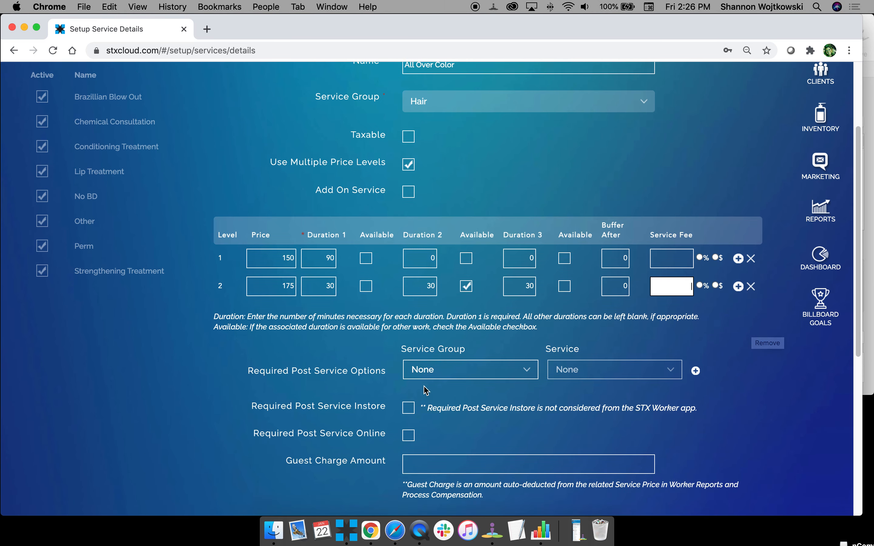
Save the service, renaming it All Over Color A to clear the duplicate-name error.
scroll(336, 319, down, 4)
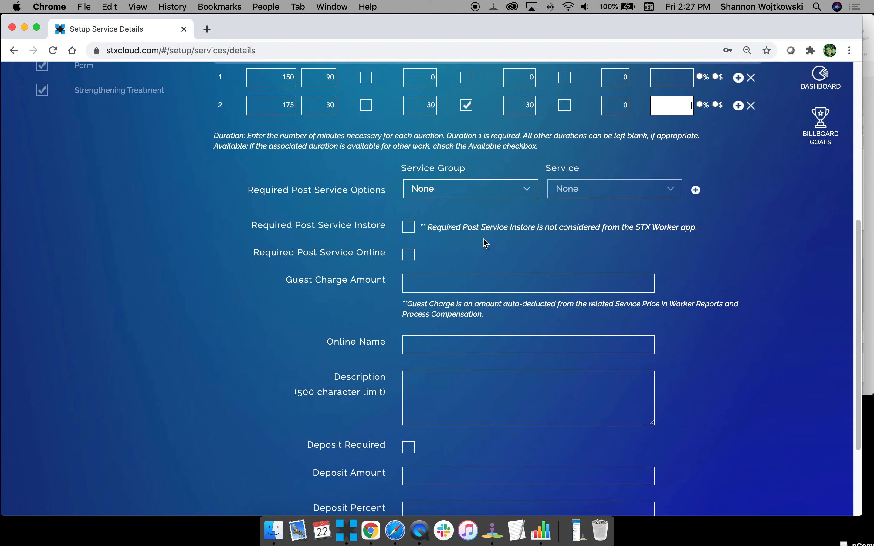
scroll(454, 203, up, 1)
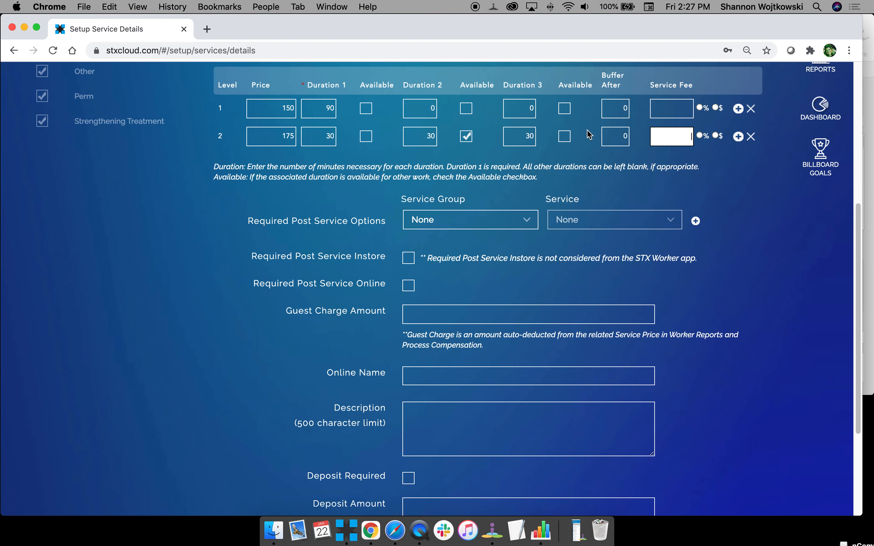
scroll(589, 135, down, 5)
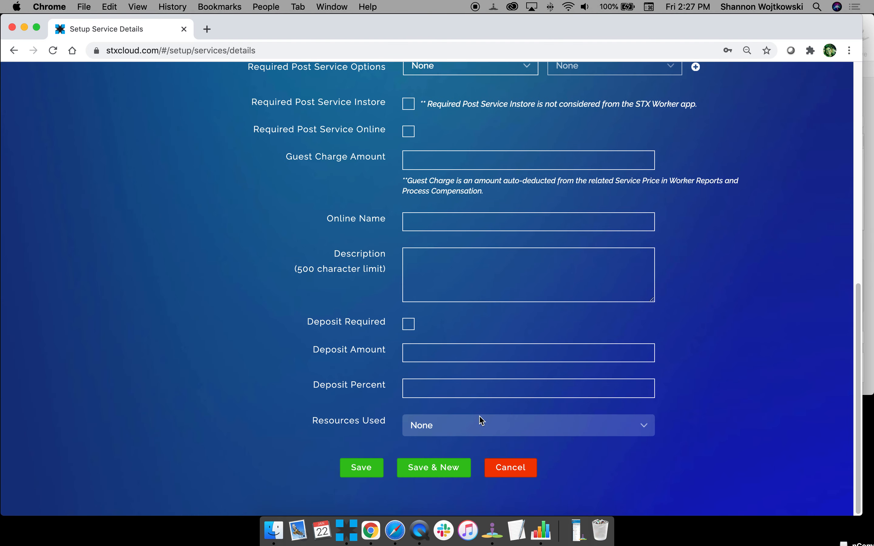
click(361, 469)
click(446, 469)
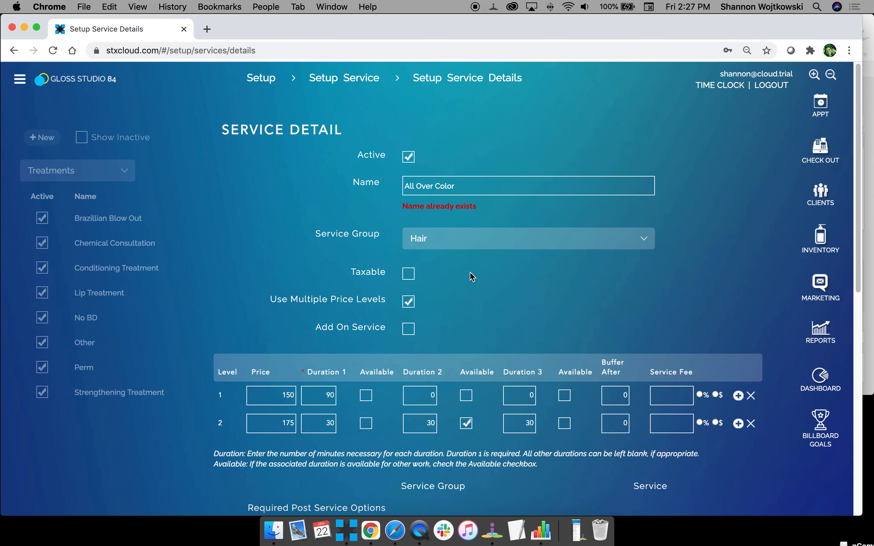
click(462, 187)
text(A)
scroll(451, 353, down, 10)
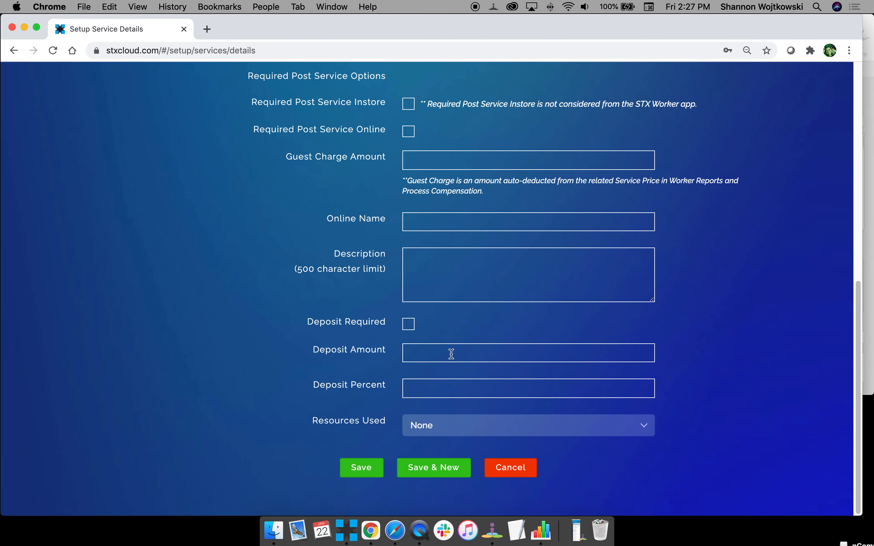
click(358, 469)
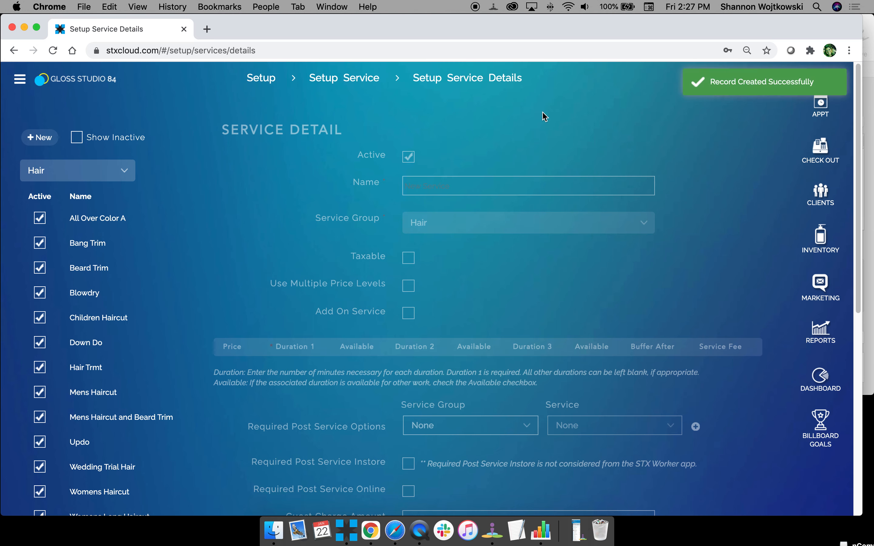
Open the first worker's profile in Setup Workers and view their Services tab.
click(272, 83)
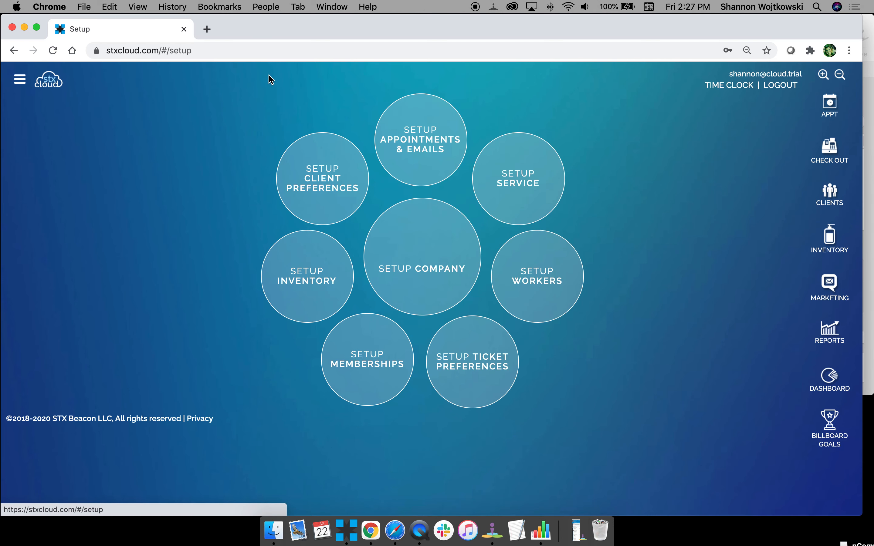
click(496, 170)
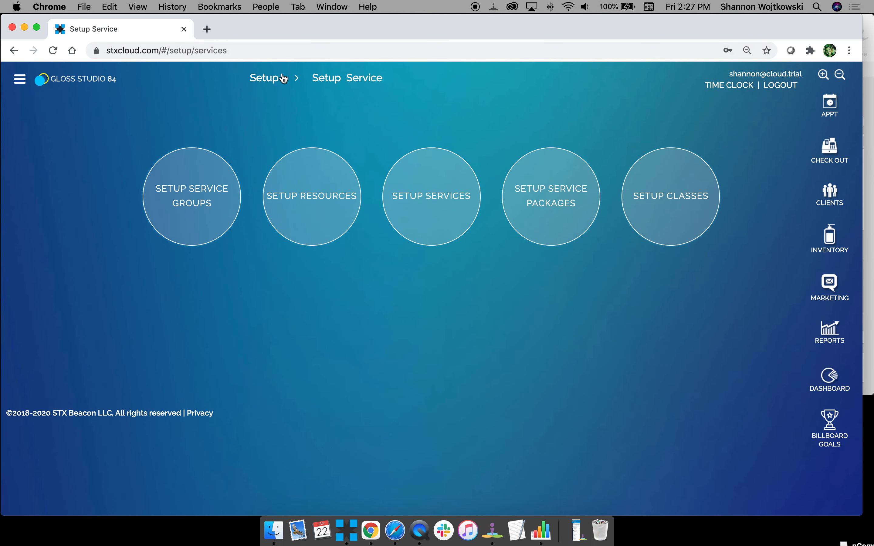
click(270, 81)
click(528, 289)
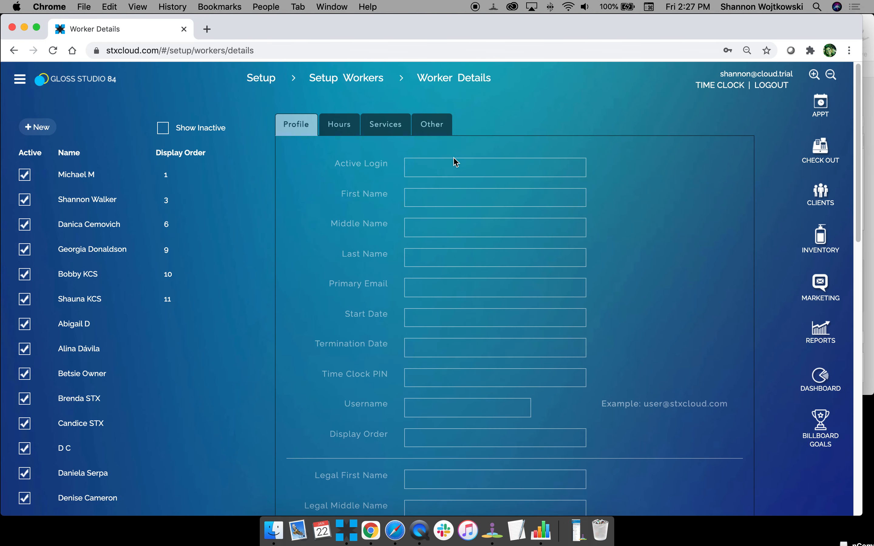
click(120, 176)
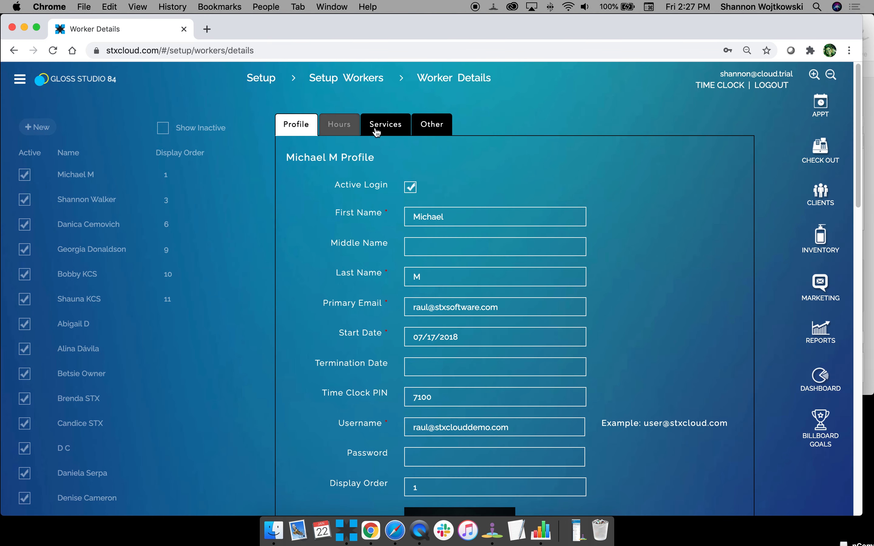
click(383, 127)
Collapse Treatments, expand Hair, and edit the worker's All Over Color A entry.
scroll(356, 304, down, 1)
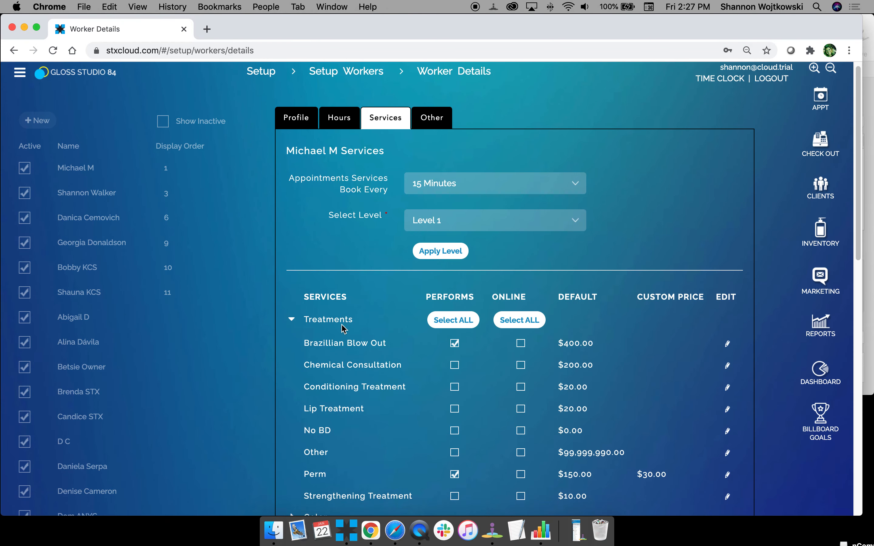
click(293, 320)
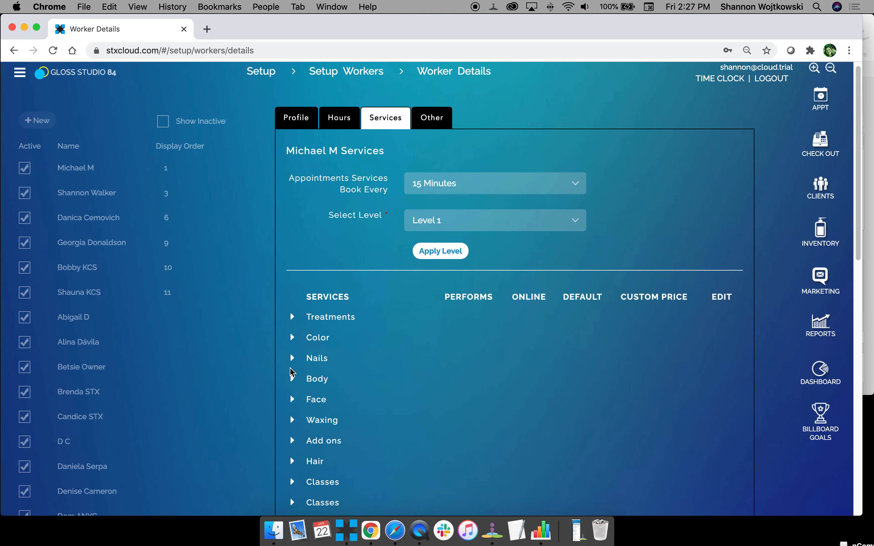
scroll(293, 466, down, 2)
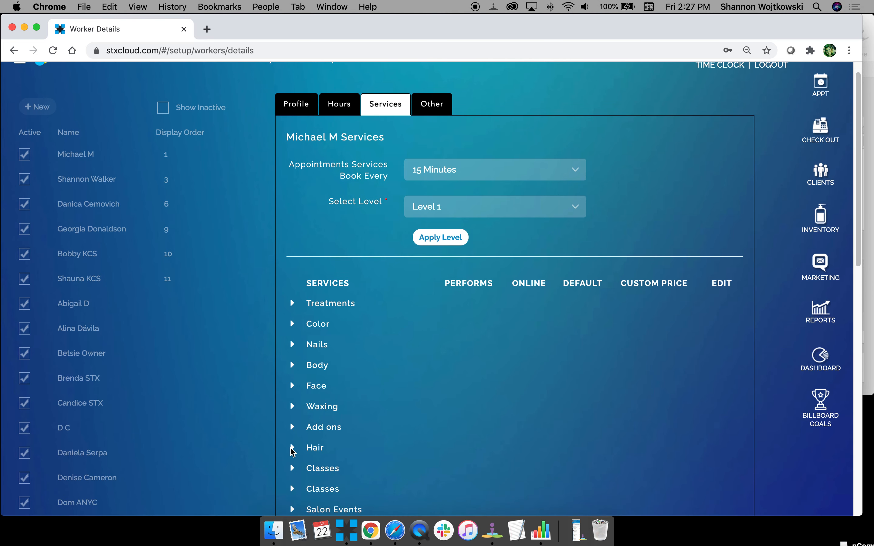
click(292, 450)
scroll(423, 447, down, 2)
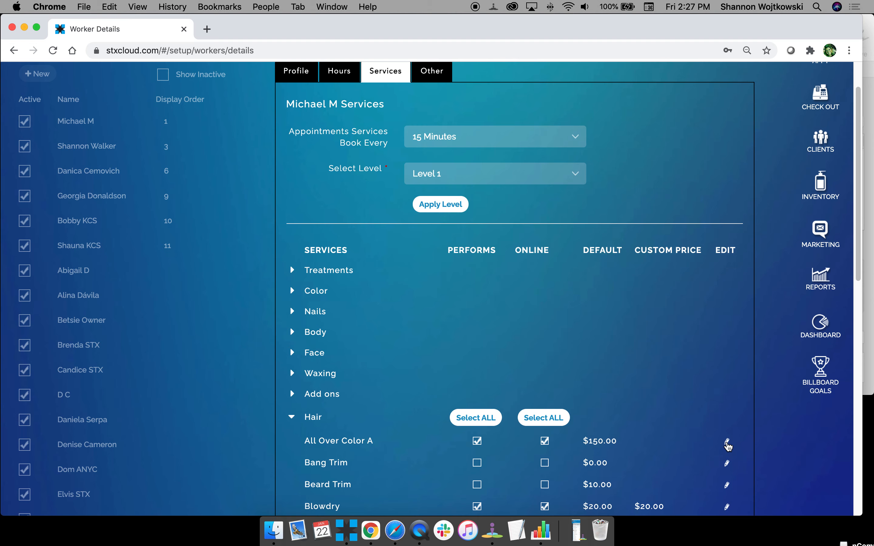
click(727, 445)
Save a custom All Over Color A price of 155, 90-minute duration and 15-minute buffer.
click(417, 129)
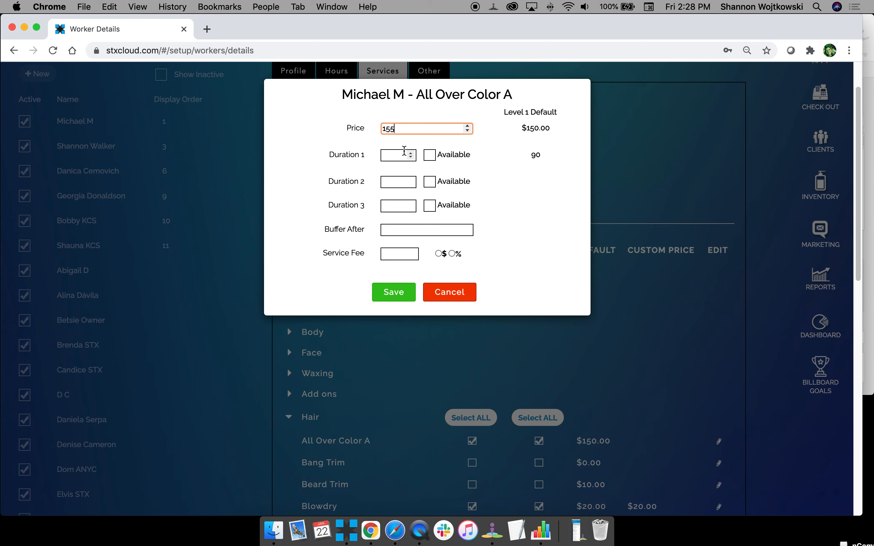
click(397, 154)
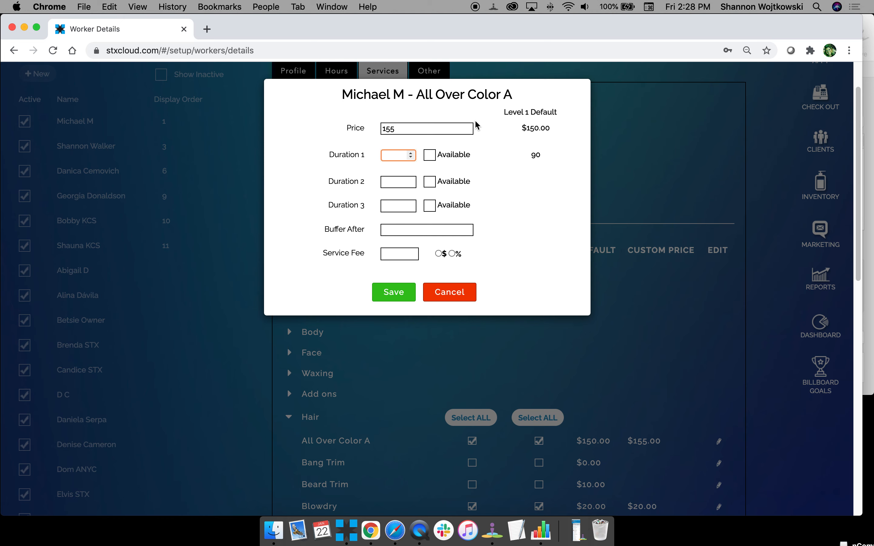
text(90)
click(394, 228)
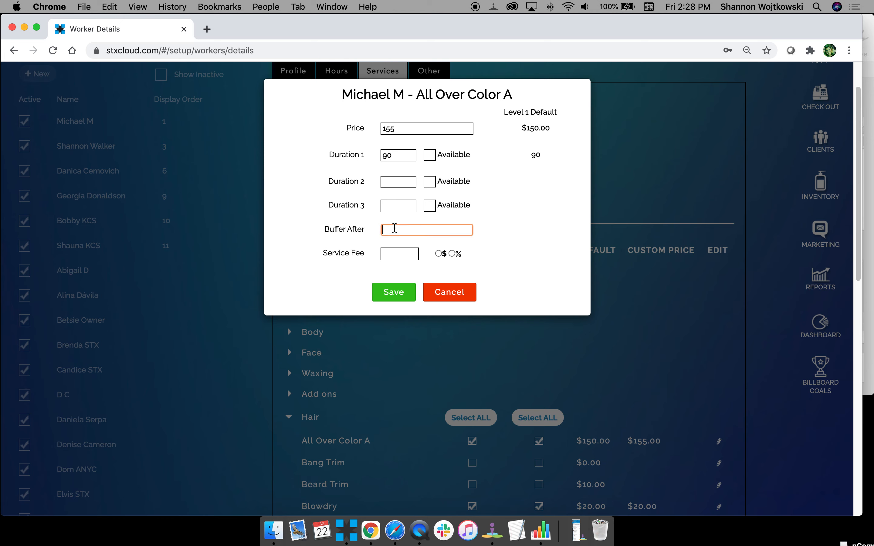
text(15)
click(481, 229)
click(399, 294)
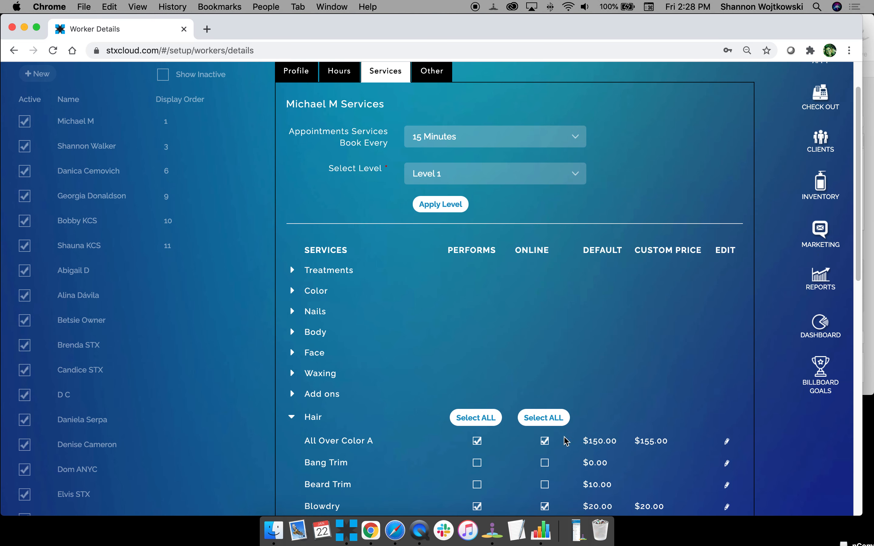
Save the worker's service settings, then start a new checkout ticket from Setup.
scroll(666, 446, down, 3)
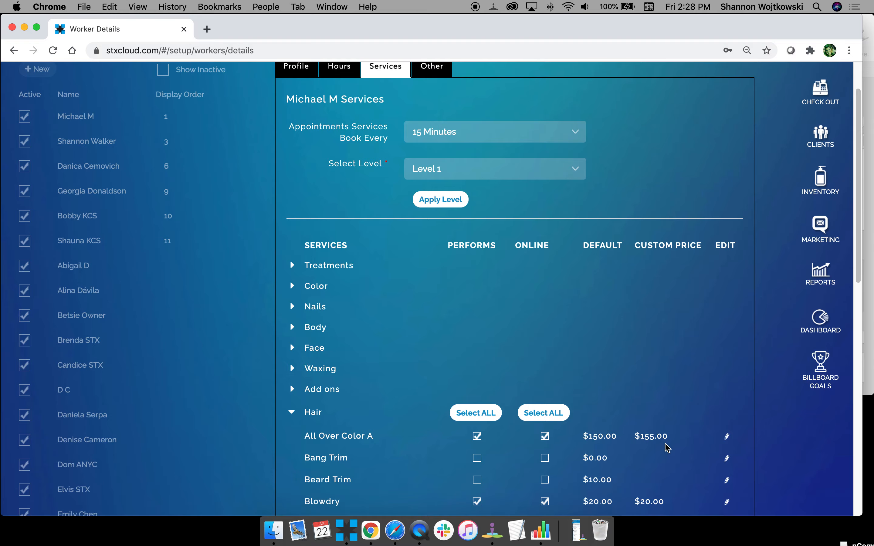
scroll(663, 448, down, 10)
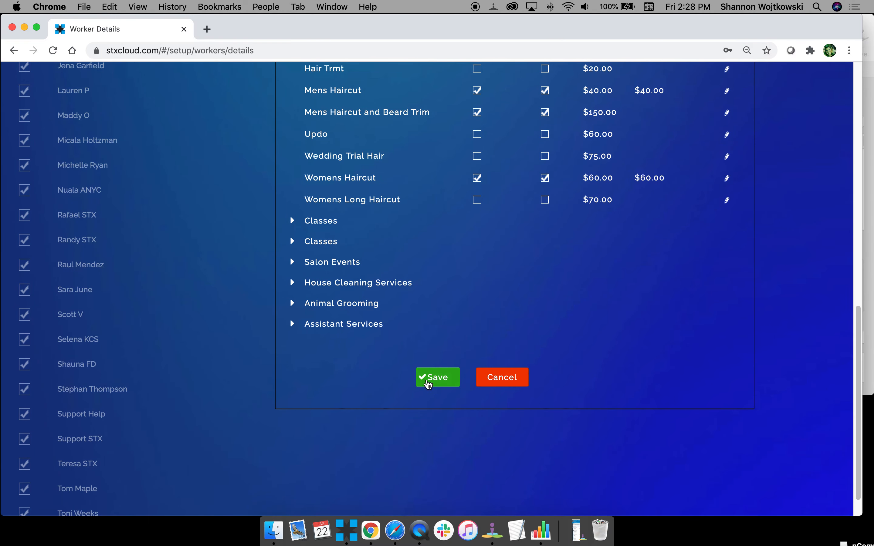
click(425, 382)
scroll(454, 326, up, 15)
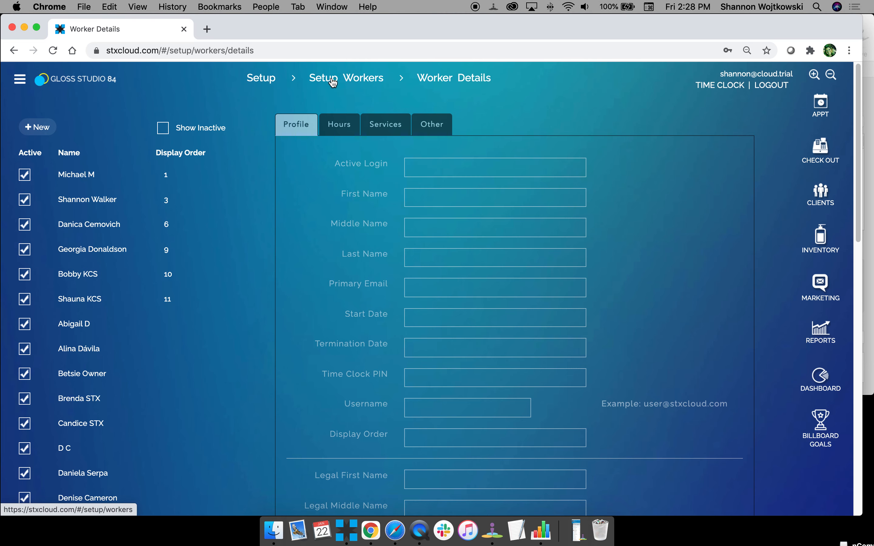
click(270, 80)
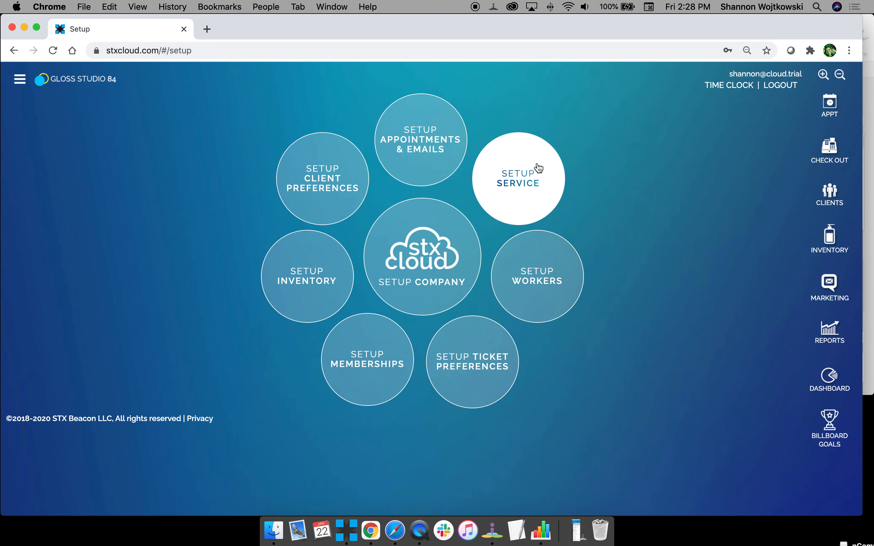
click(828, 149)
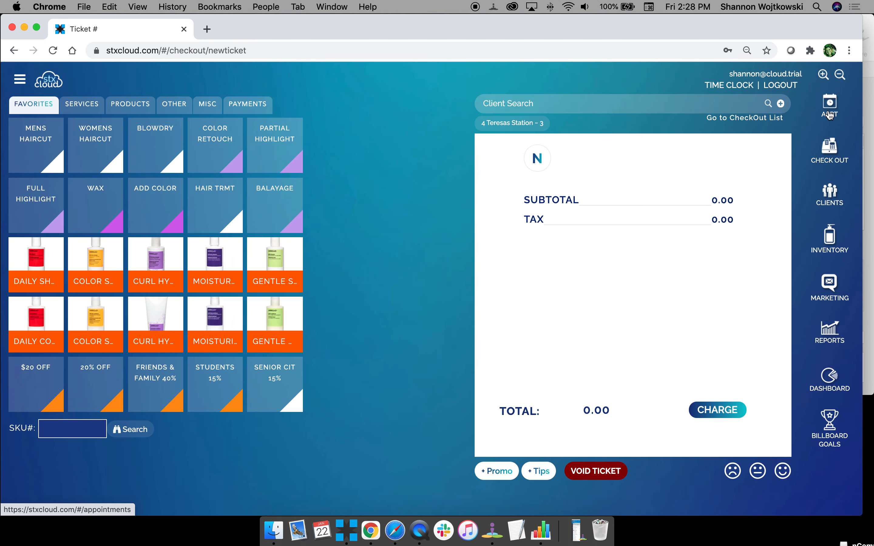
Book the searched client for All Over Color A at 1 PM with the first worker.
click(829, 108)
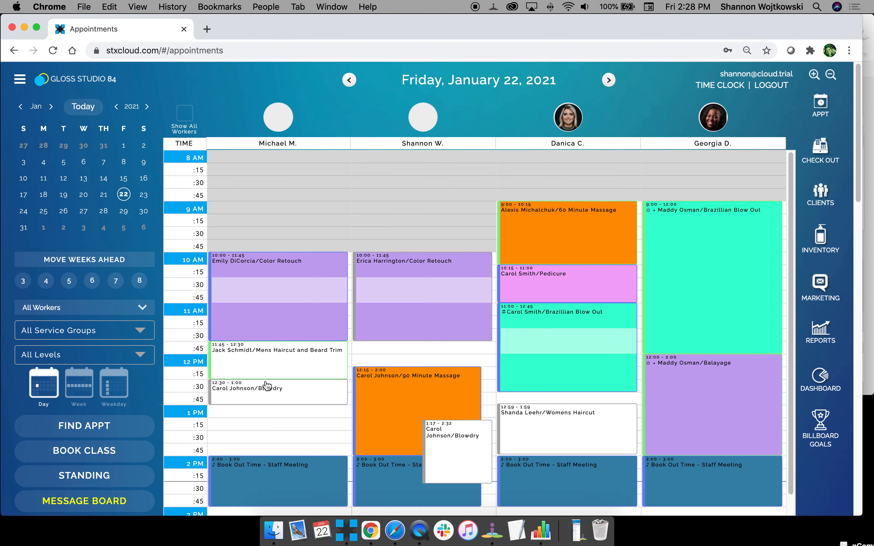
click(266, 412)
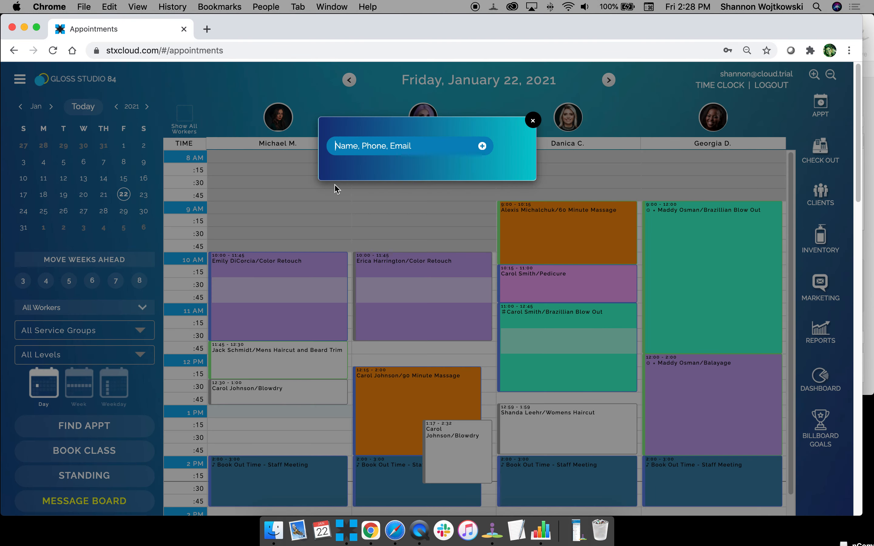
text(carol)
click(410, 185)
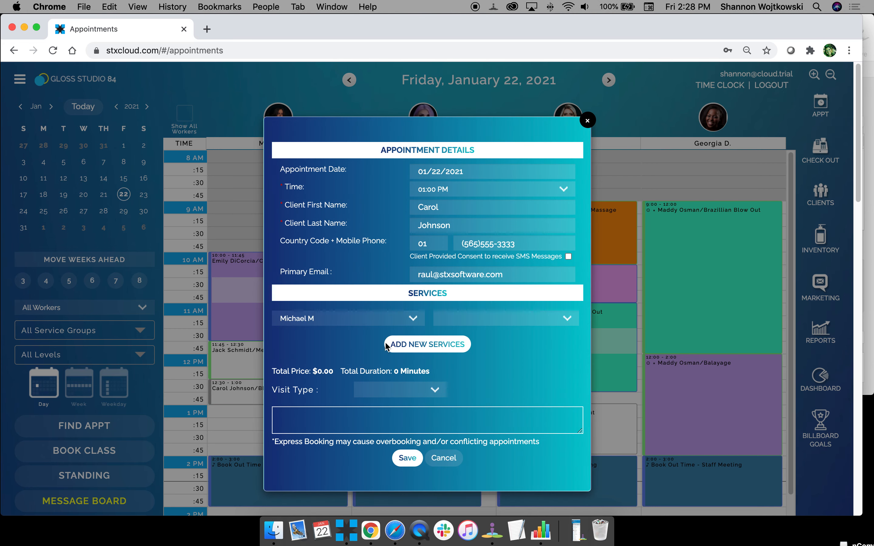
click(465, 322)
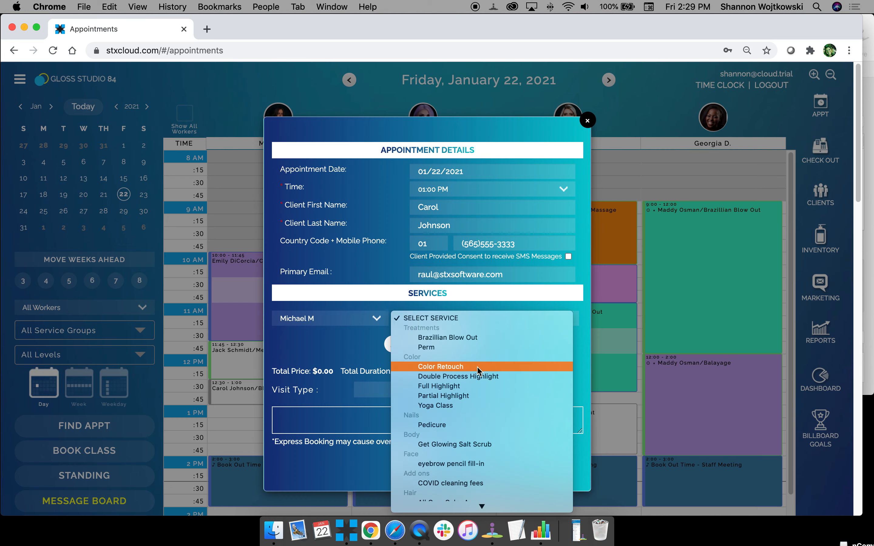
scroll(479, 416, down, 5)
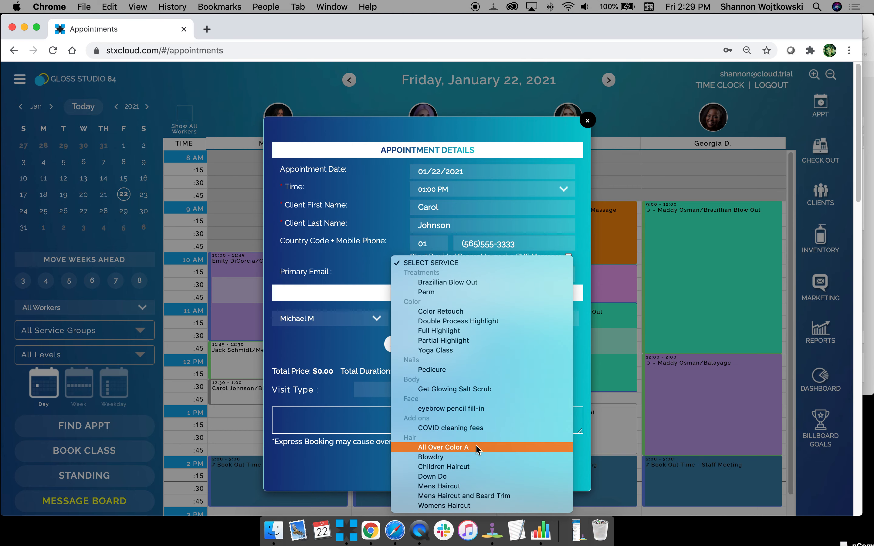
click(477, 448)
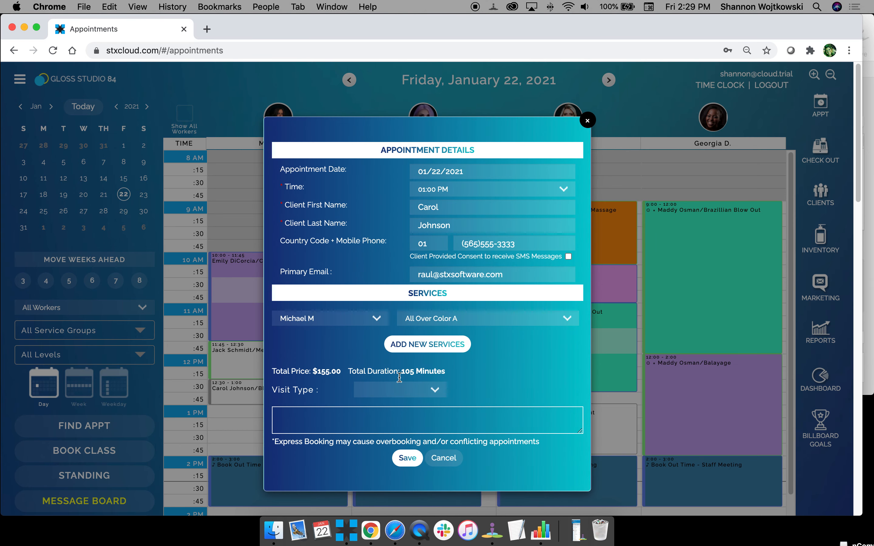
click(406, 458)
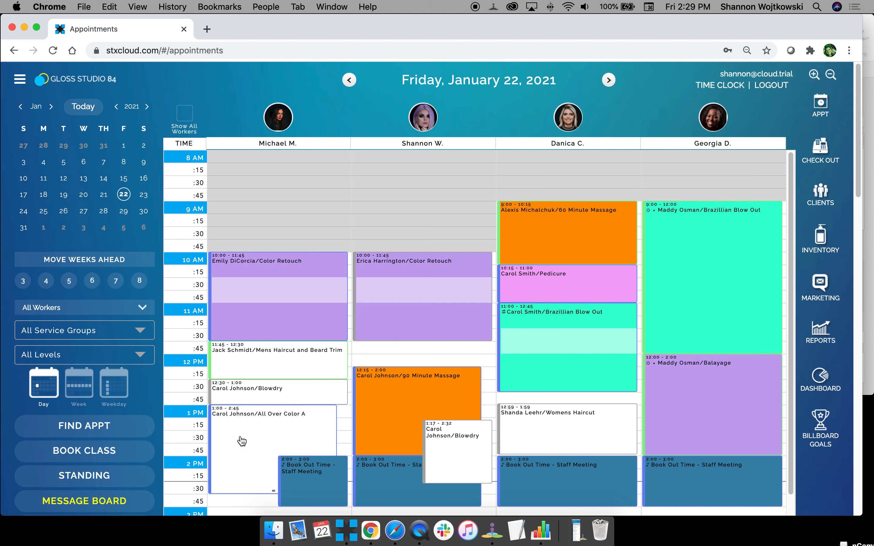
Go to Setup Service's service details and filter the list to the Color group.
click(19, 83)
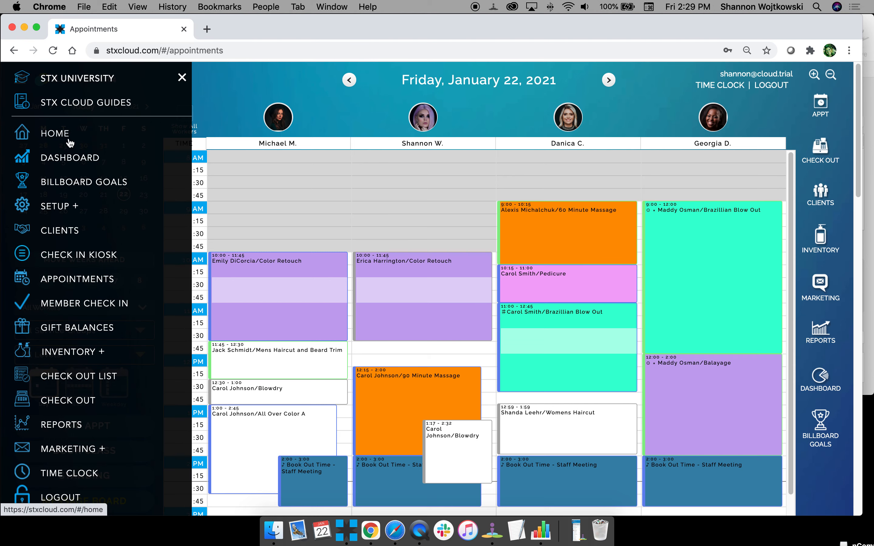
click(57, 207)
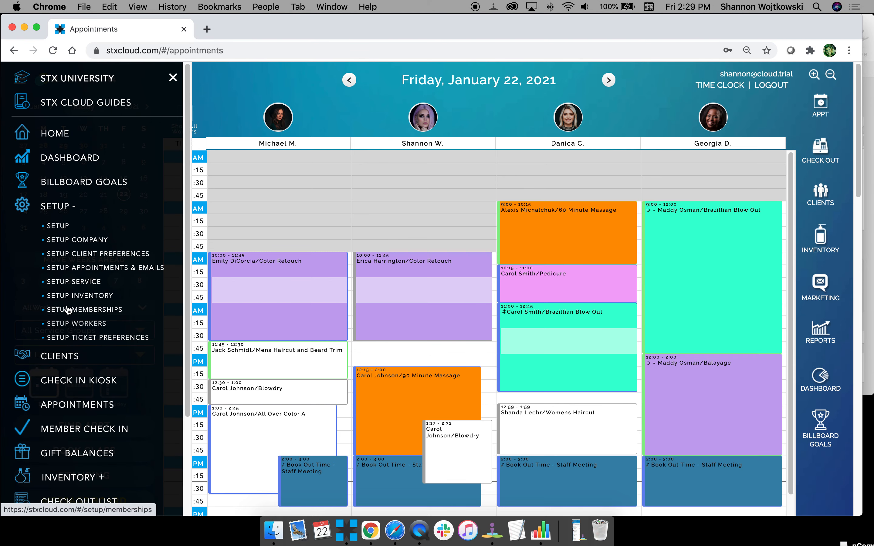
click(66, 282)
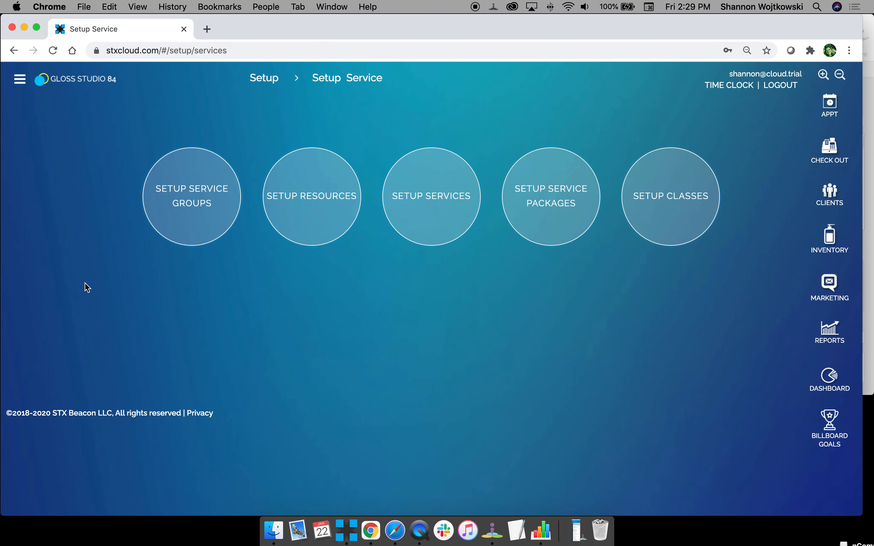
click(423, 196)
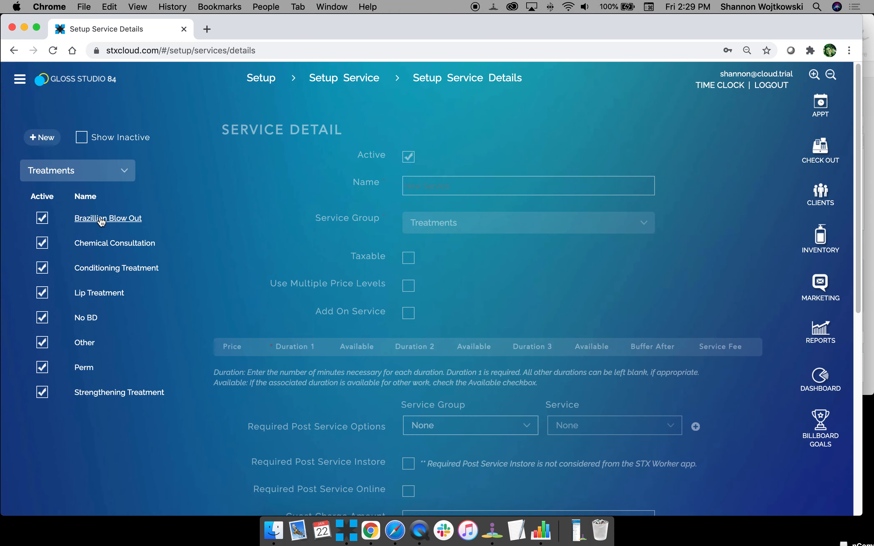
click(54, 176)
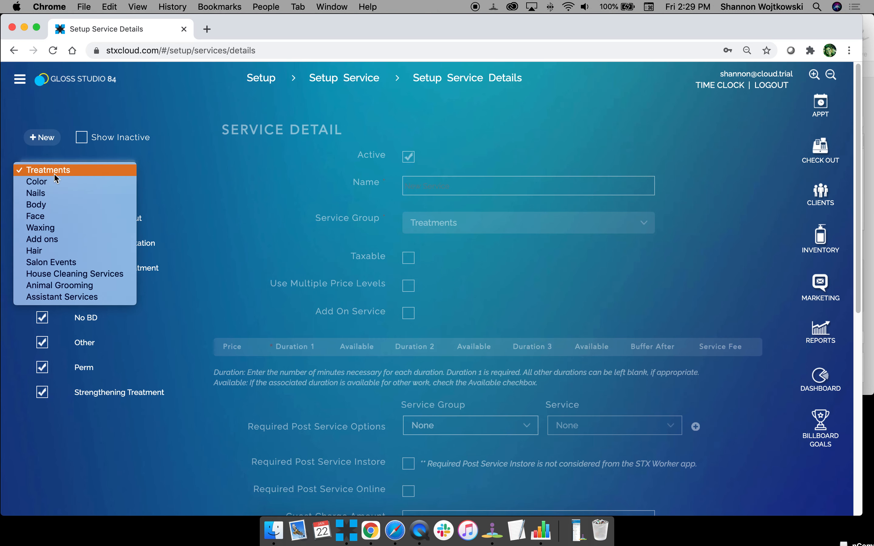
click(75, 186)
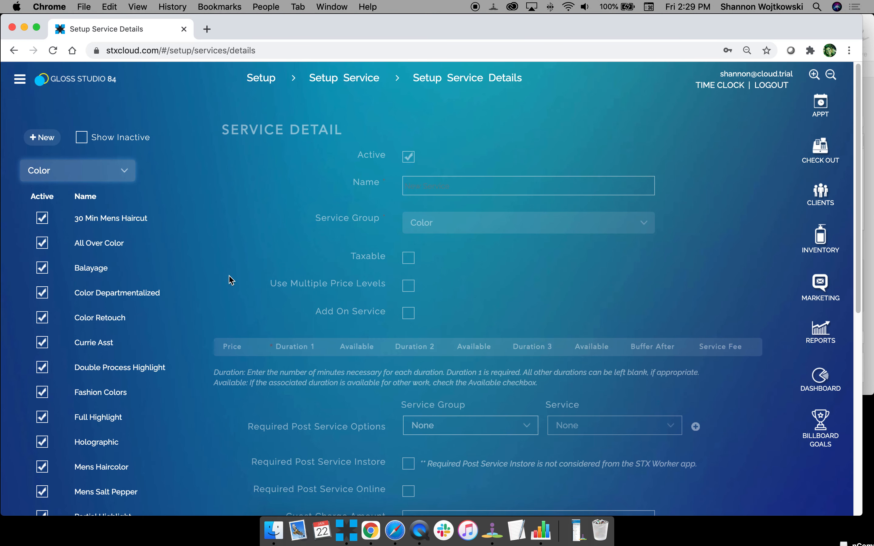
Open the Balayage service and add Hair / Blowdry as the first required post-service option.
click(98, 268)
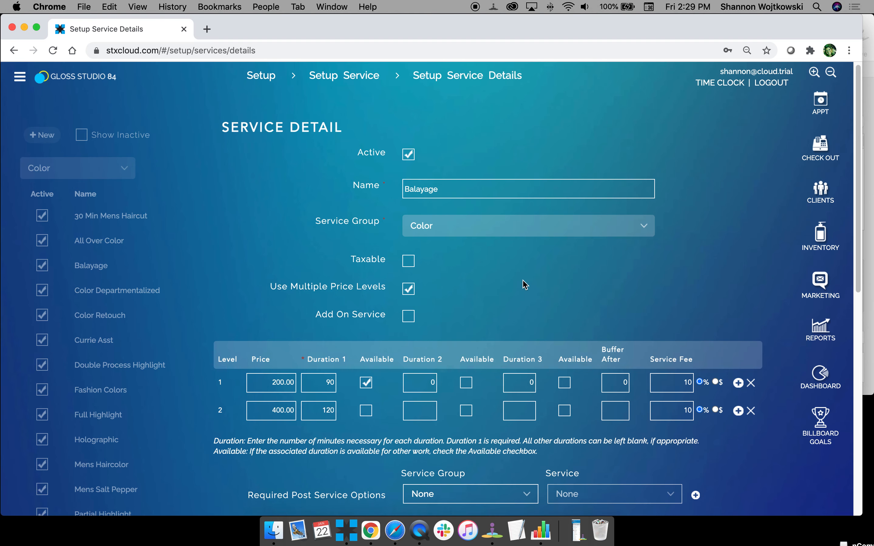
scroll(523, 285, down, 3)
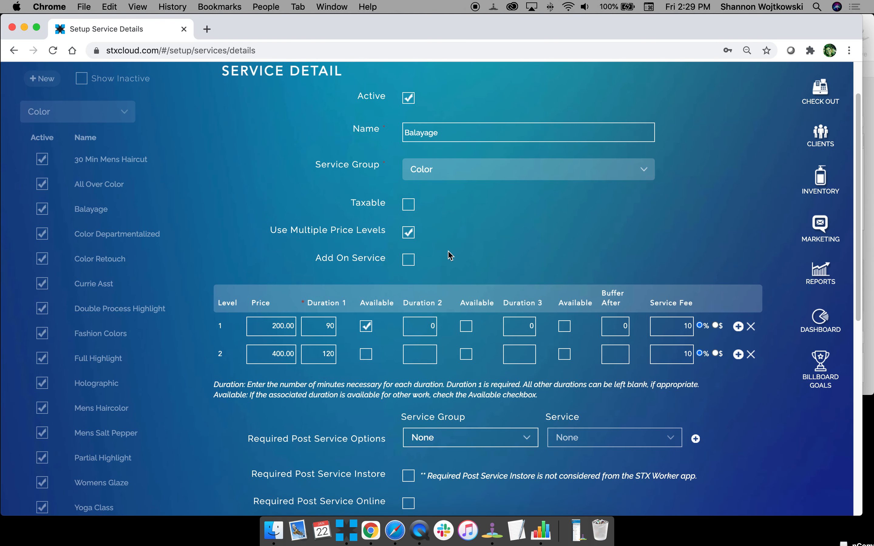
scroll(449, 255, down, 1)
scroll(404, 317, down, 7)
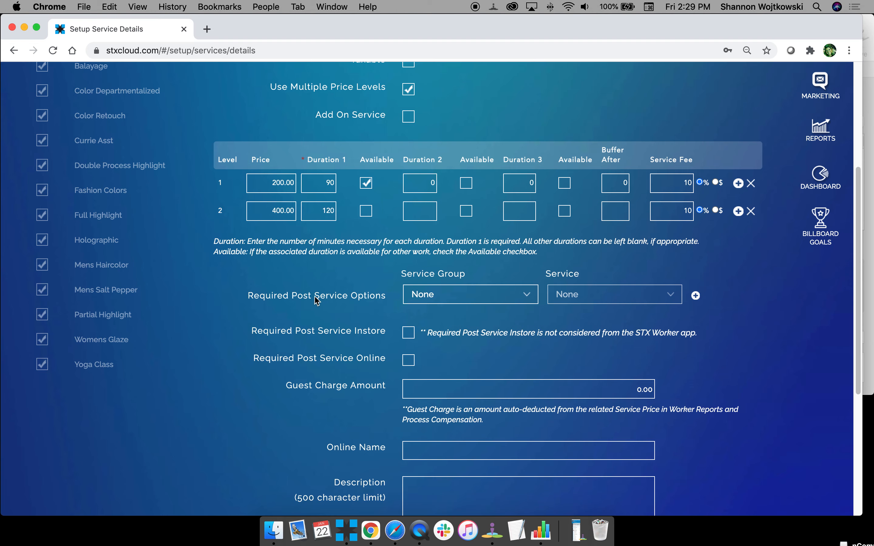
scroll(279, 283, down, 5)
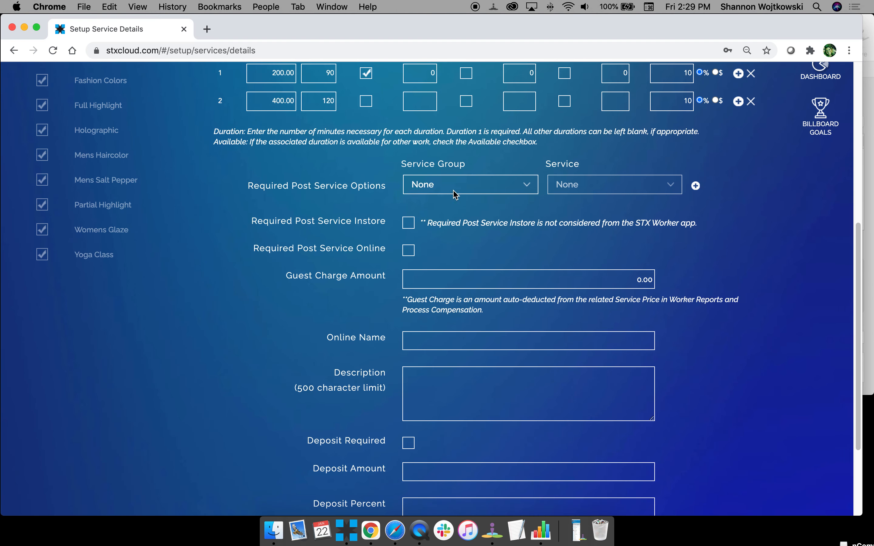
click(465, 192)
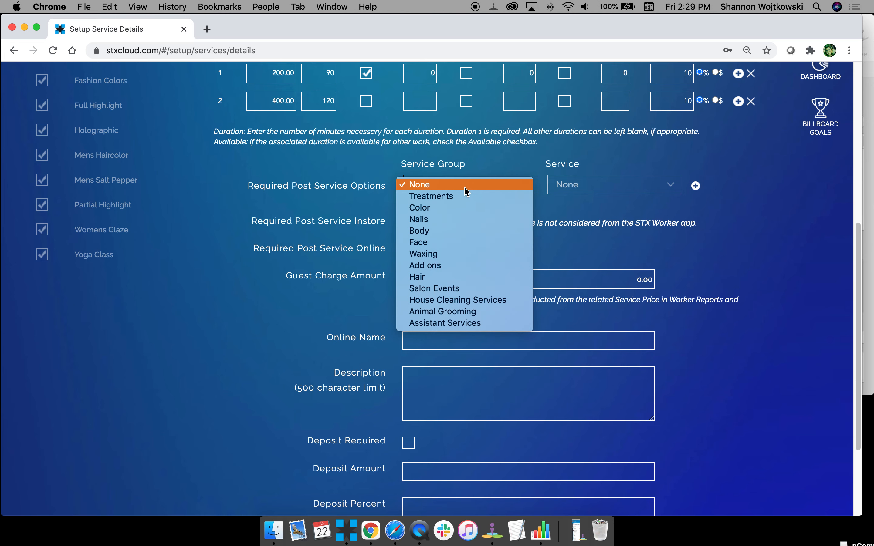
click(333, 191)
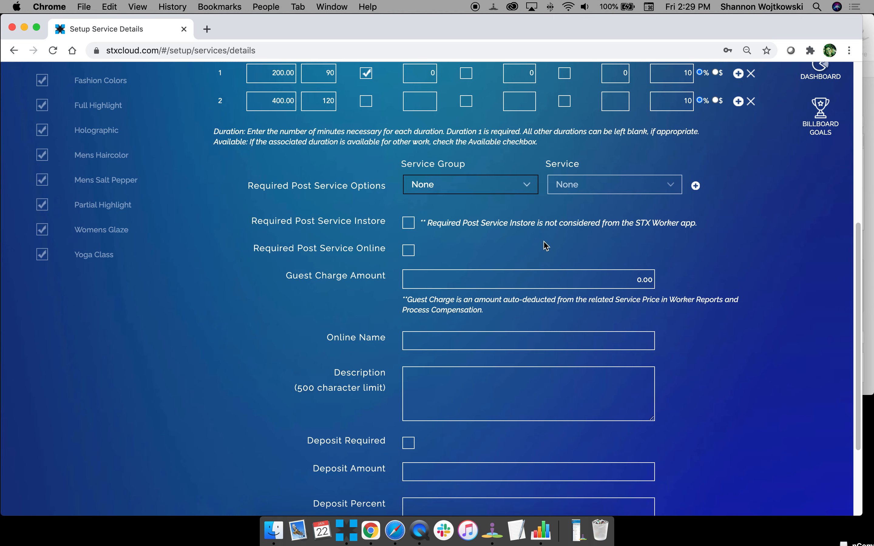
click(476, 184)
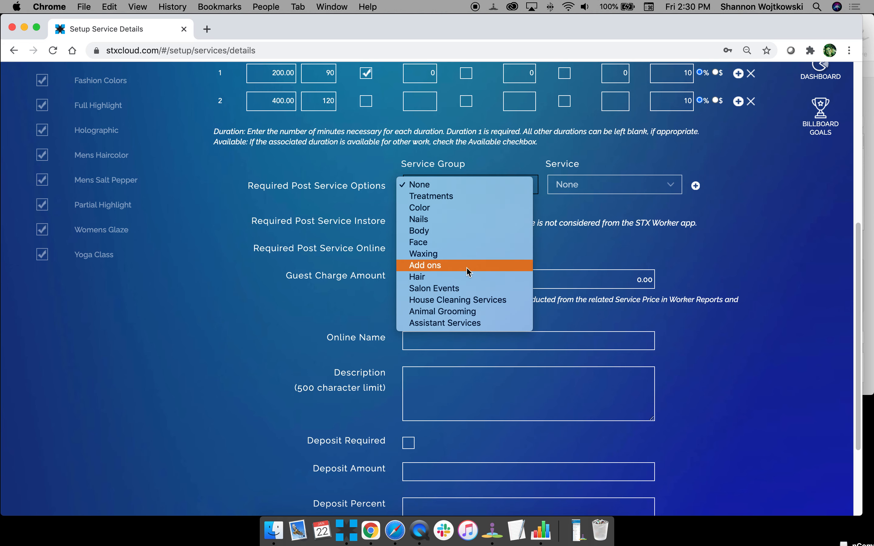
click(468, 277)
click(576, 188)
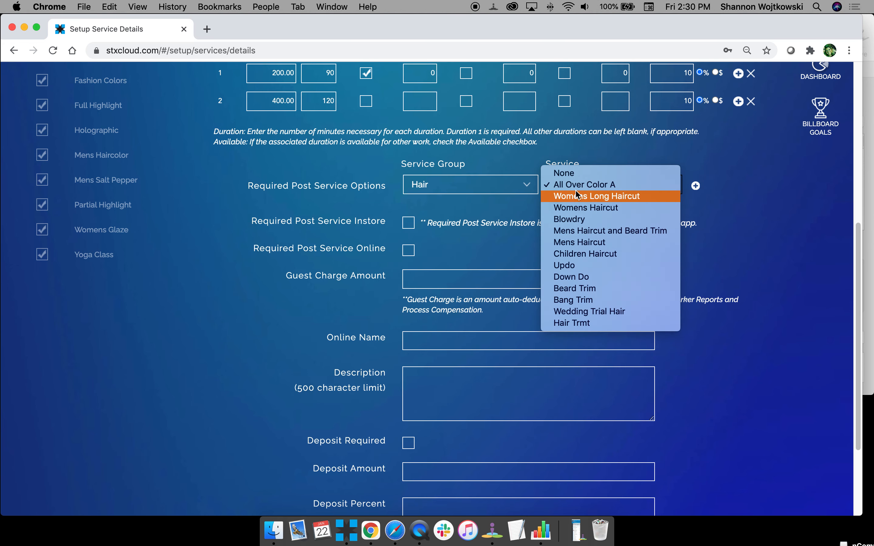
click(578, 219)
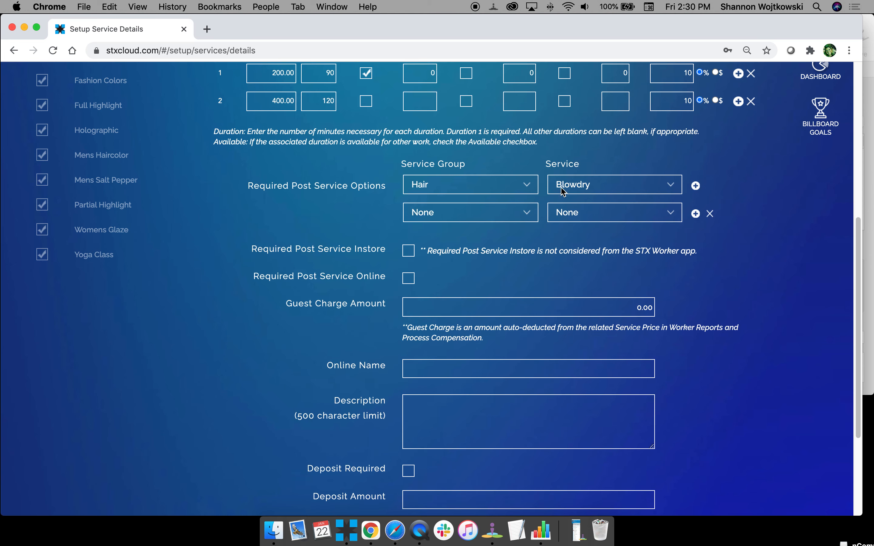
Add Hair / Womens Haircut and Hair / Womens Long Haircut as further required post-service options.
click(473, 212)
click(469, 305)
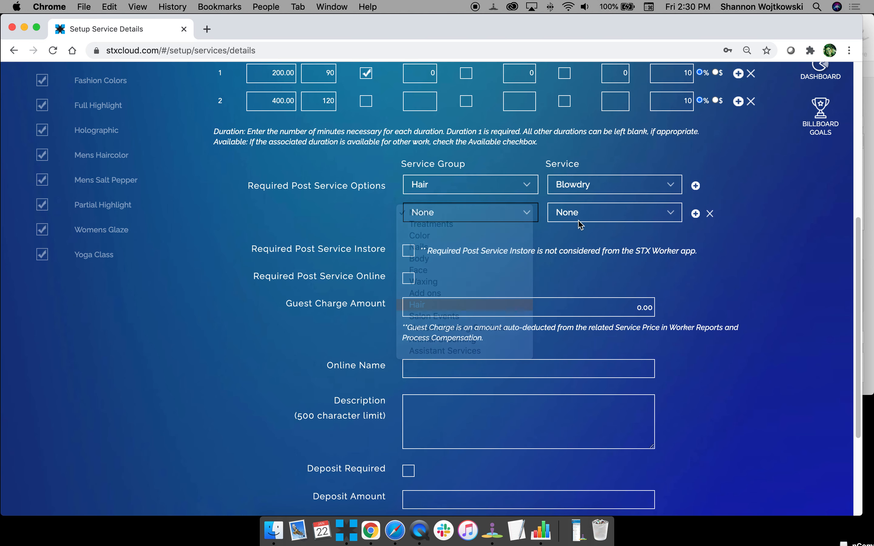
click(579, 219)
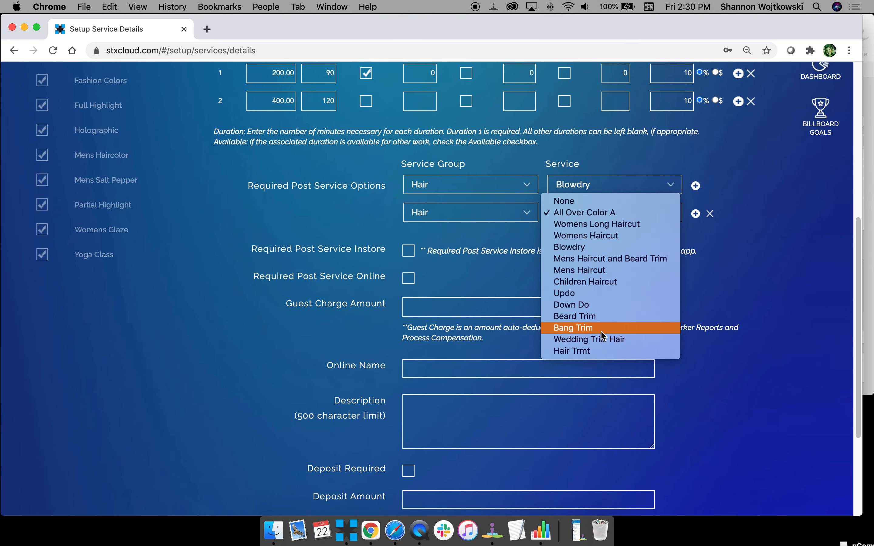
click(607, 236)
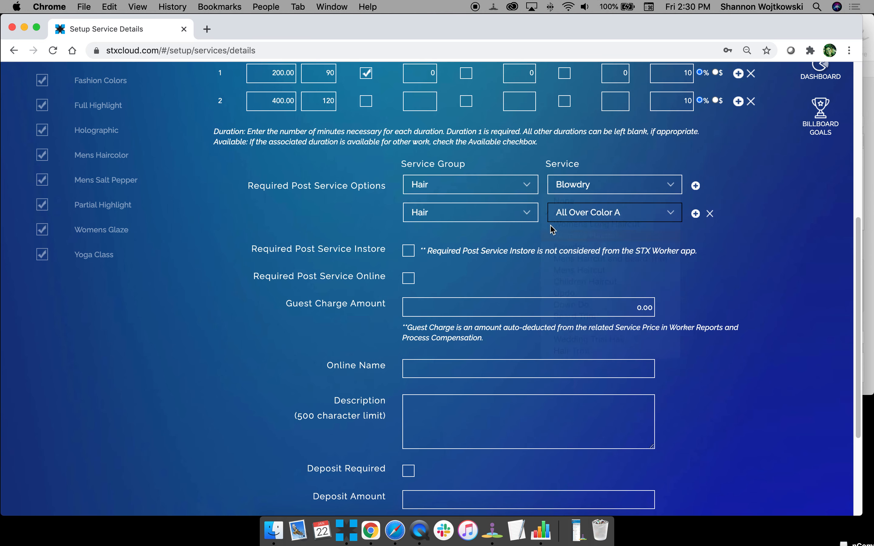
click(697, 214)
click(473, 240)
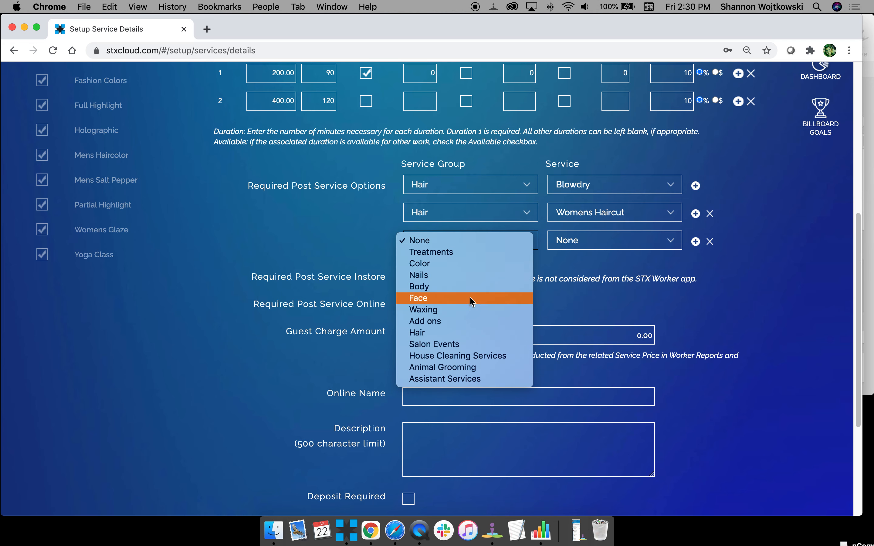
click(474, 333)
click(598, 241)
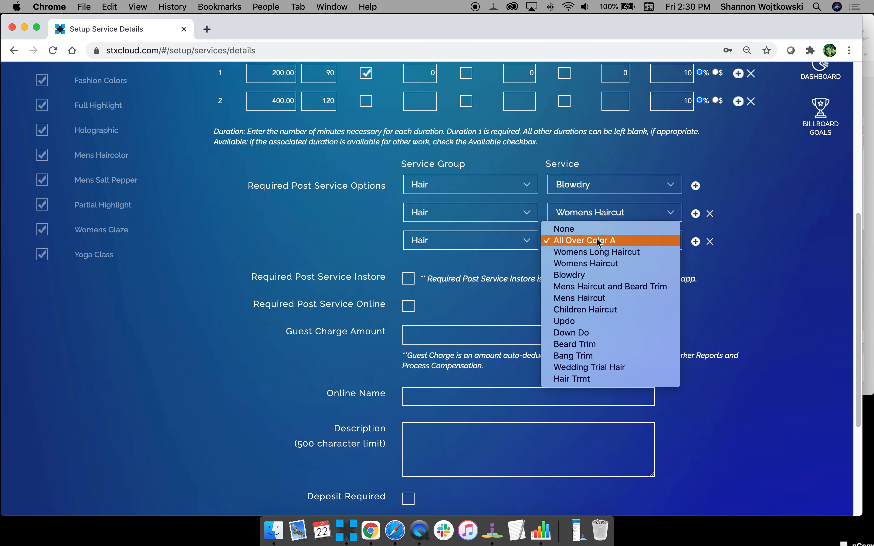
click(602, 252)
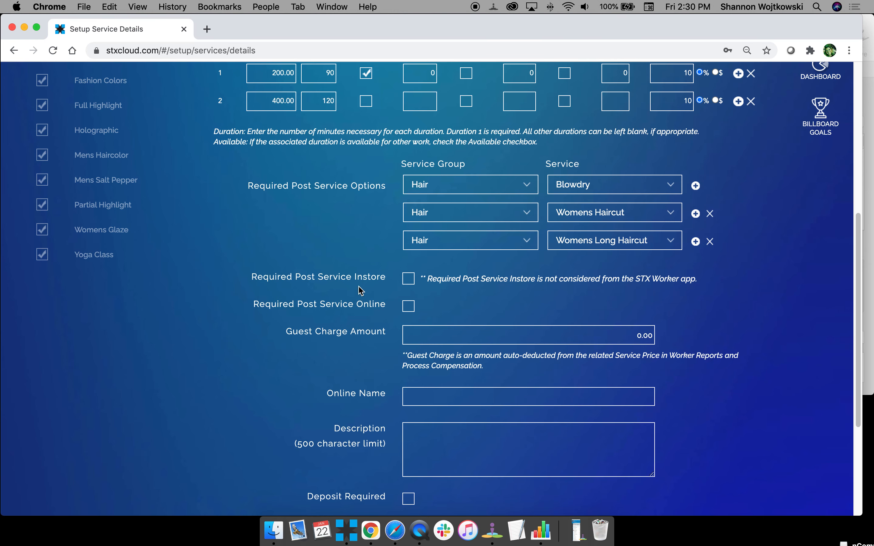
scroll(286, 281, down, 1)
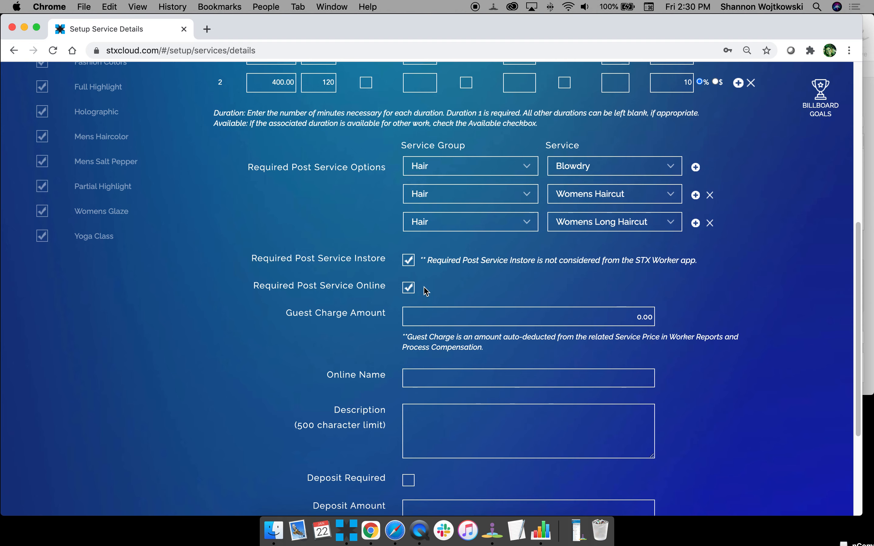
scroll(426, 291, down, 1)
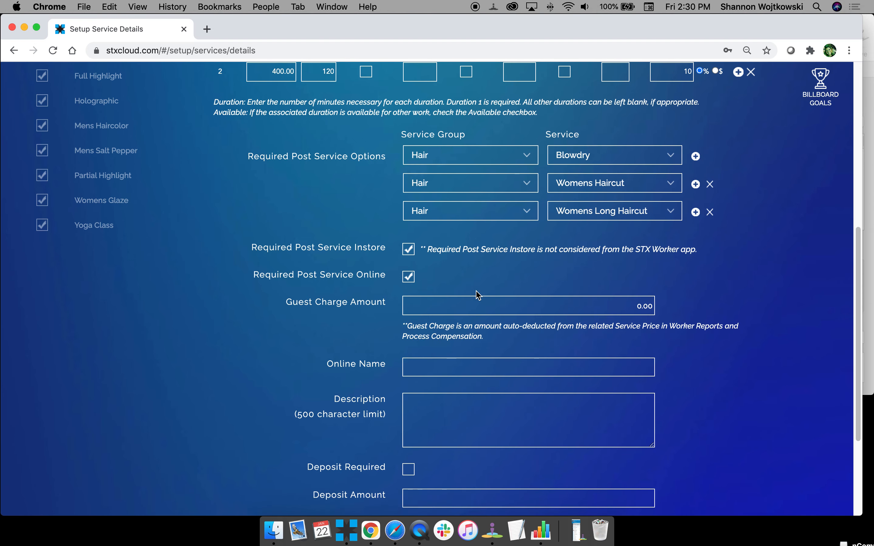
scroll(478, 296, down, 6)
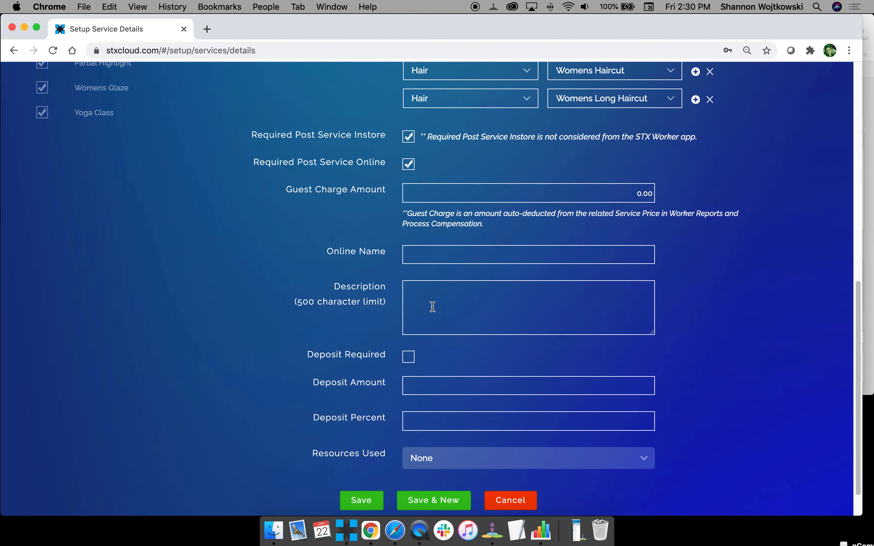
Enter a guest charge amount of 10.00 for Balayage and confirm the value.
click(440, 191)
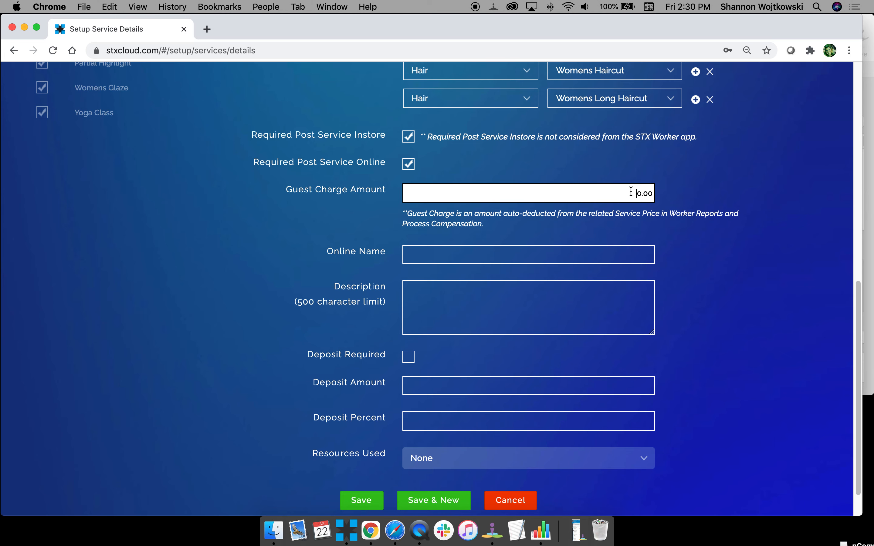
text(1)
click(698, 207)
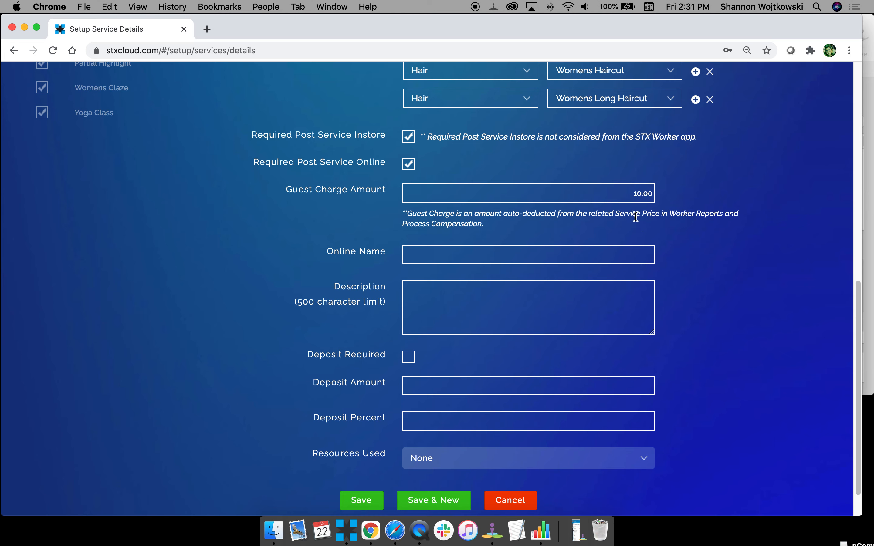
drag(625, 191, 674, 197)
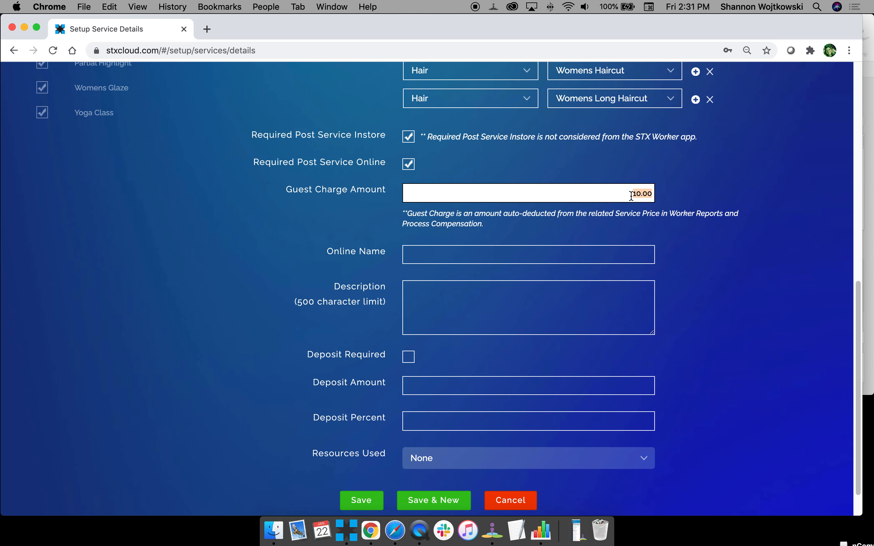
drag(631, 196, 671, 194)
click(628, 194)
drag(628, 193, 656, 193)
click(510, 227)
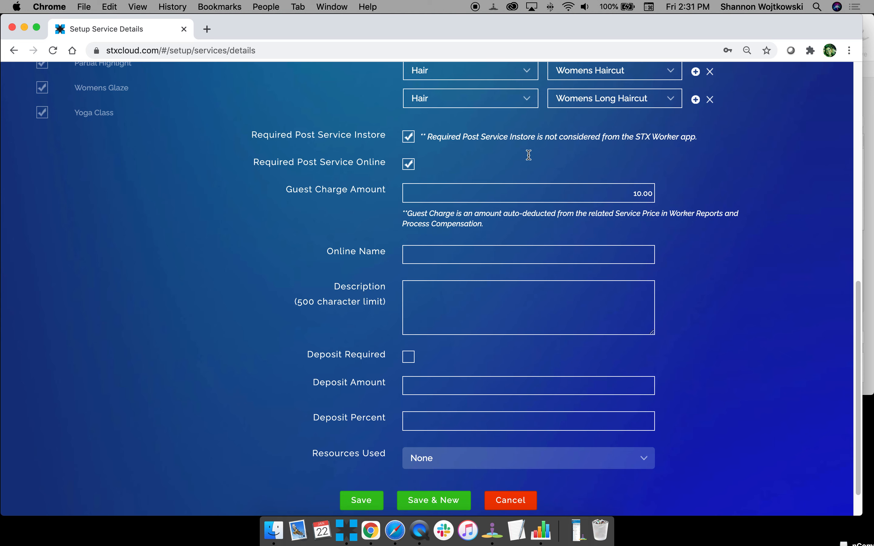
click(537, 197)
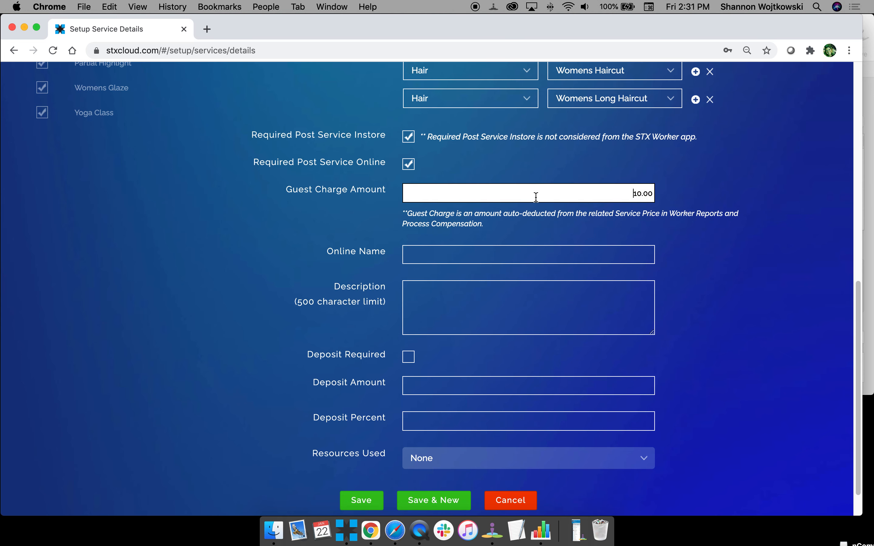
click(448, 254)
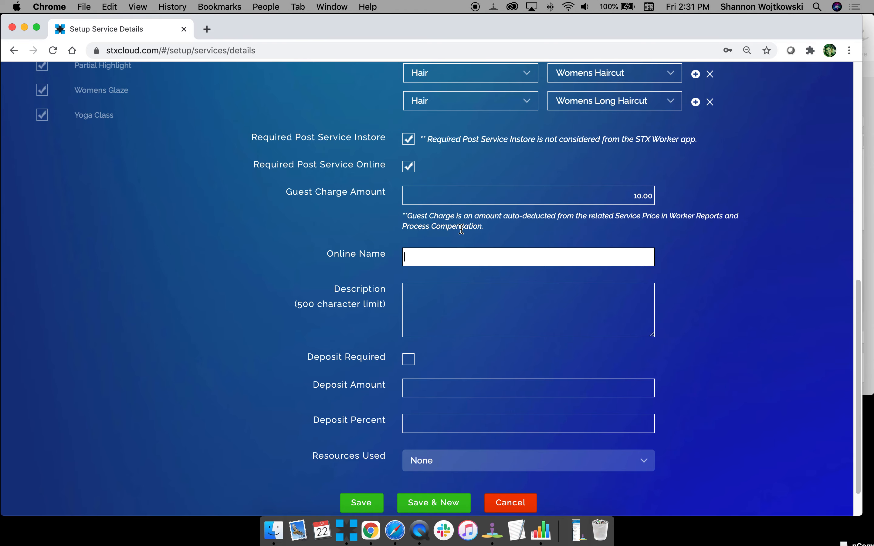
Set the online name to 'Subtle Highlights' and type a short online description.
scroll(461, 228, up, 5)
scroll(441, 289, up, 3)
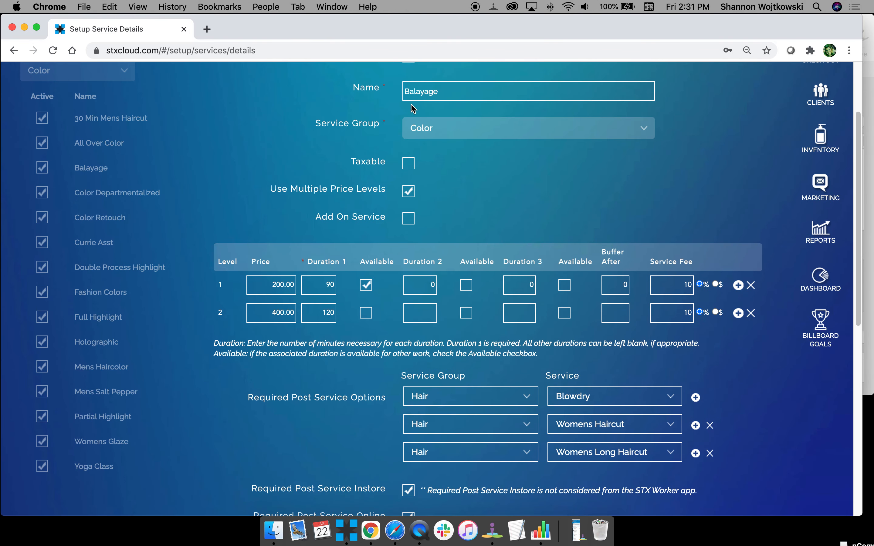
scroll(431, 229, down, 3)
scroll(431, 228, down, 5)
click(428, 288)
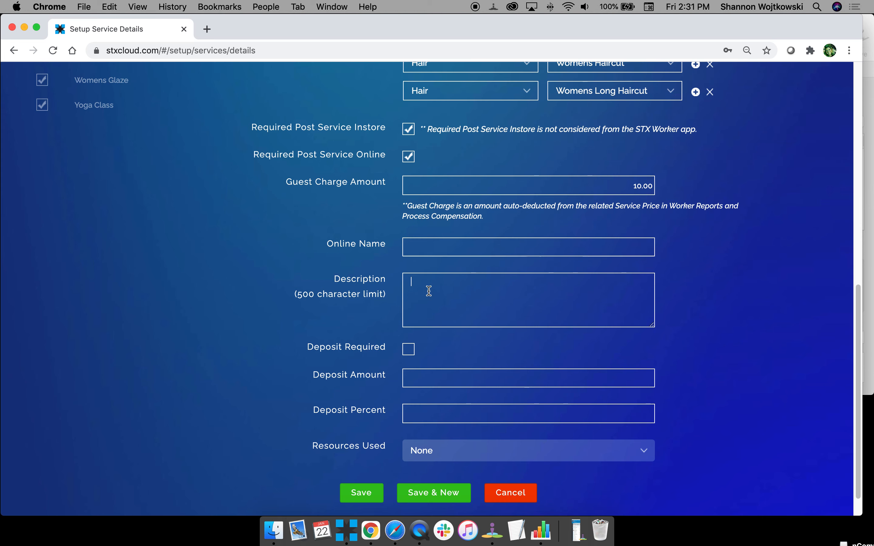
click(419, 242)
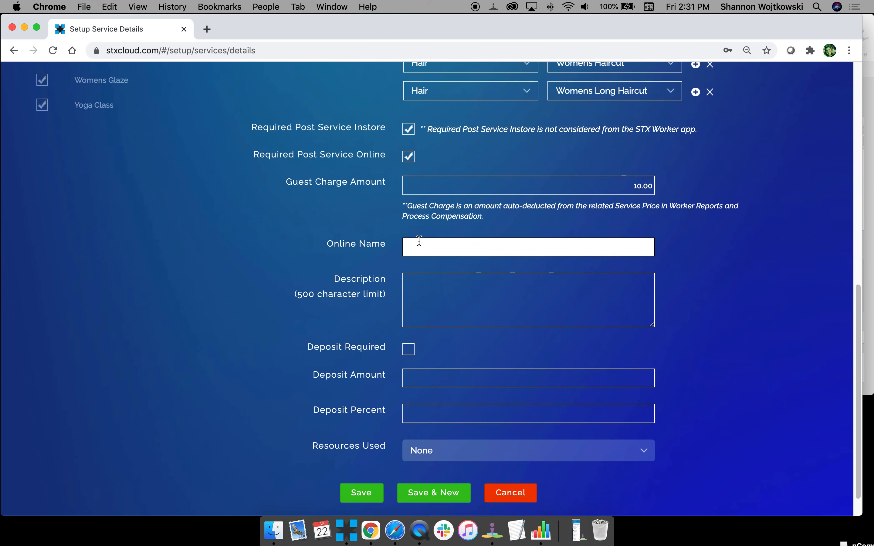
text(Subtle Highlights)
key(Tab)
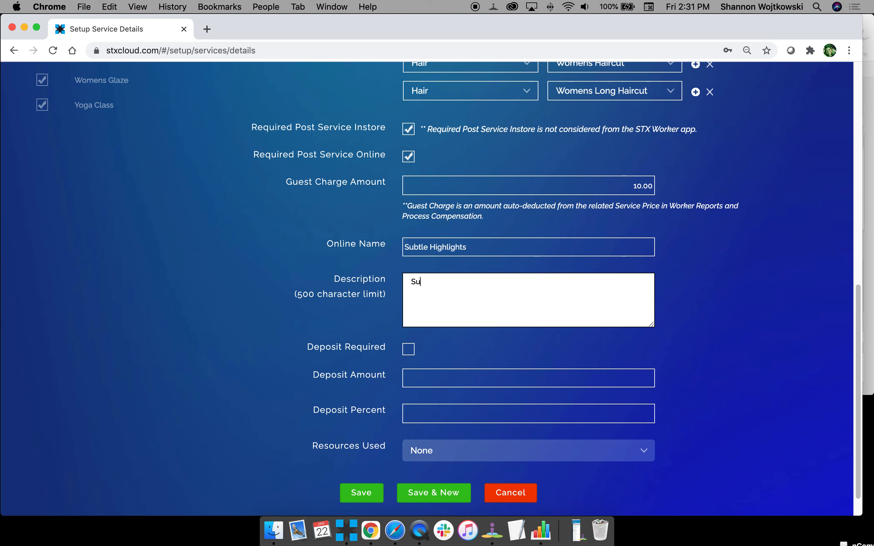
text(Subtle hig)
text(high)
text(ghts )
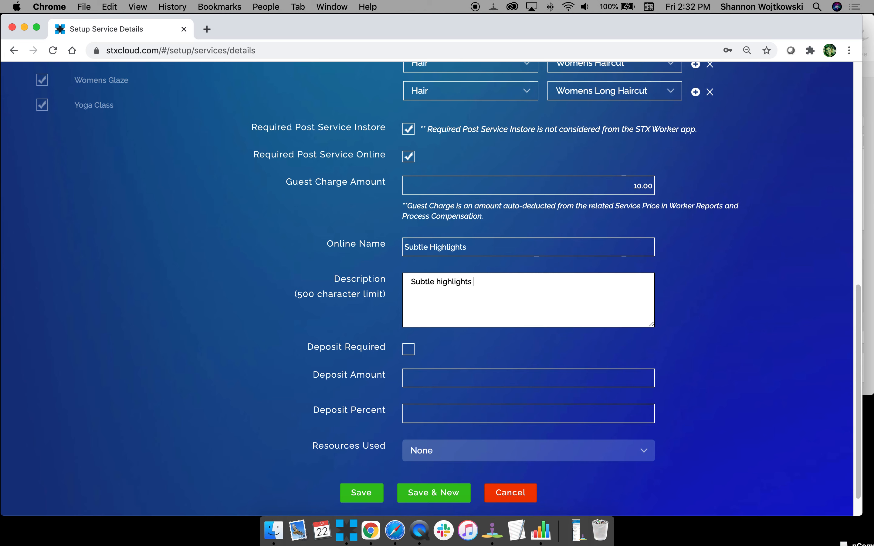
text(to make your overall color c)
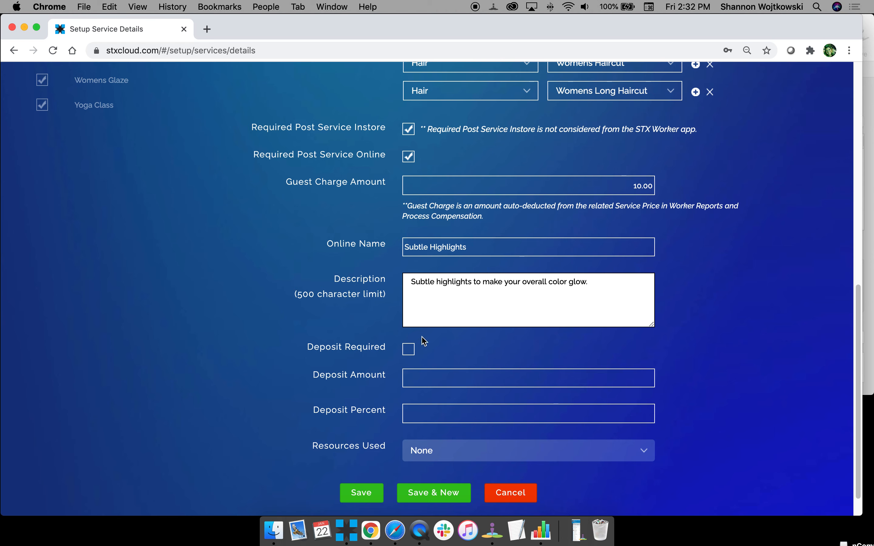
click(428, 356)
Mark a deposit as required and set the deposit percent to 20.
scroll(401, 345, down, 2)
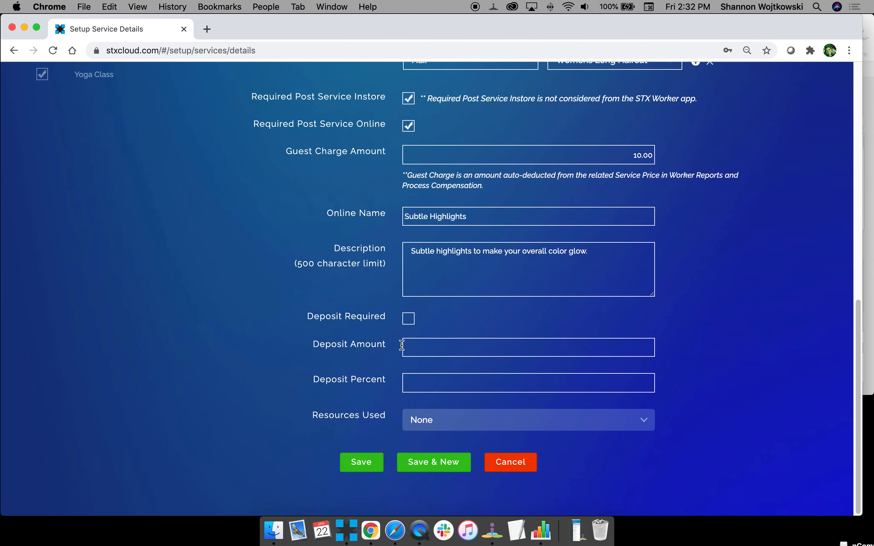
click(410, 319)
click(423, 349)
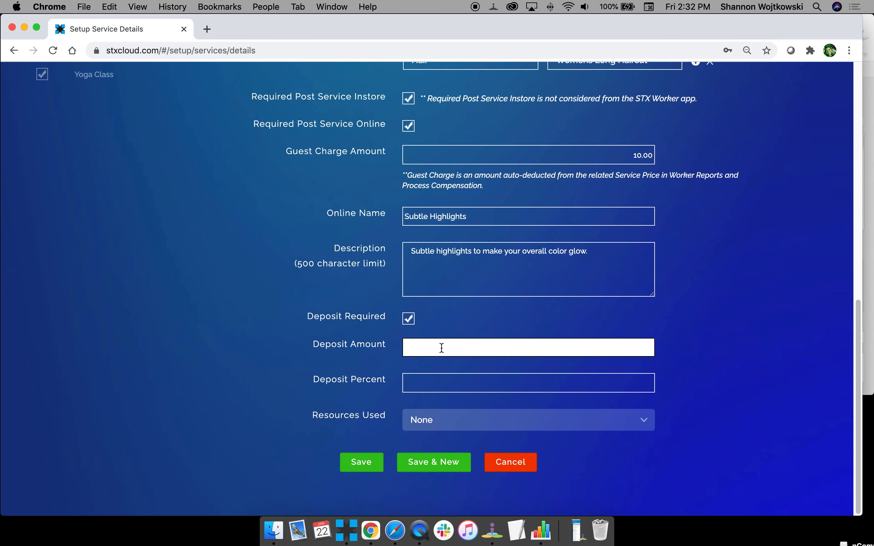
text(1)
key(BackSpace)
click(623, 383)
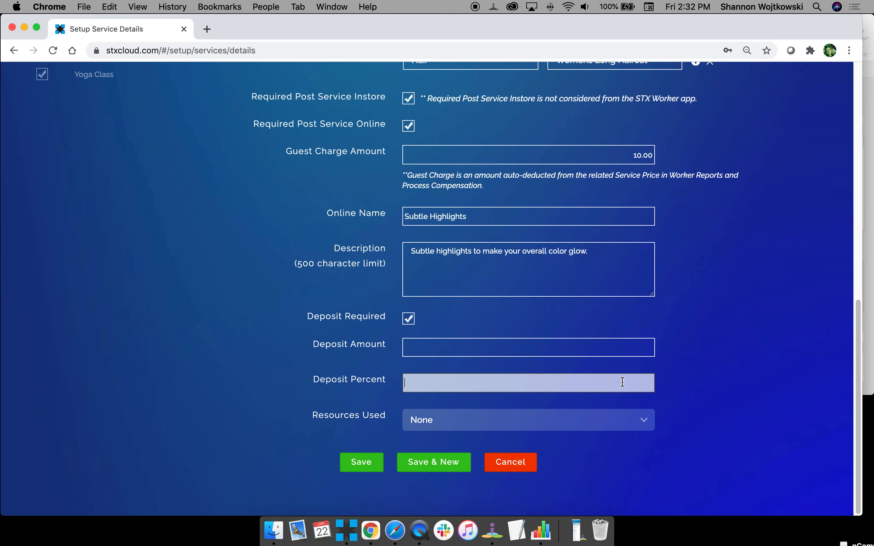
text(20)
click(710, 384)
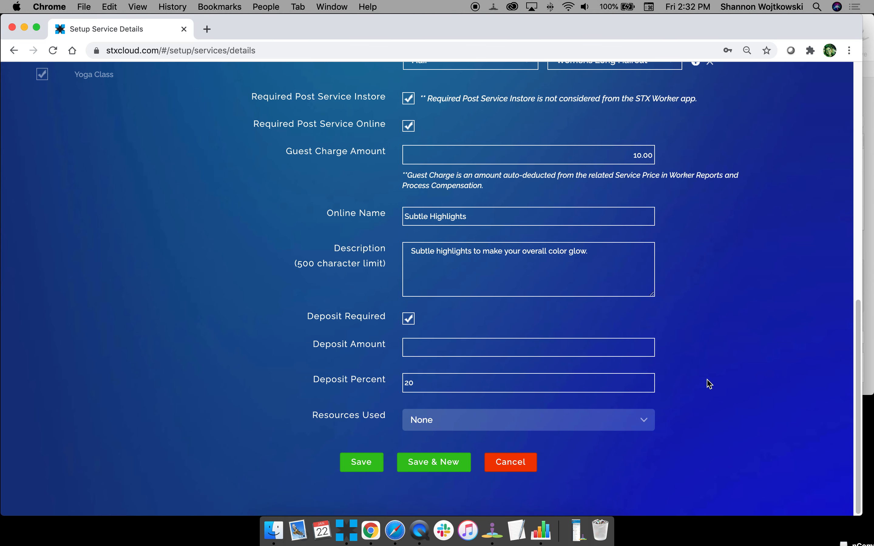
Set resources used to Any and add Pedicure Chair and Yoga Room, each priority 1.
click(457, 418)
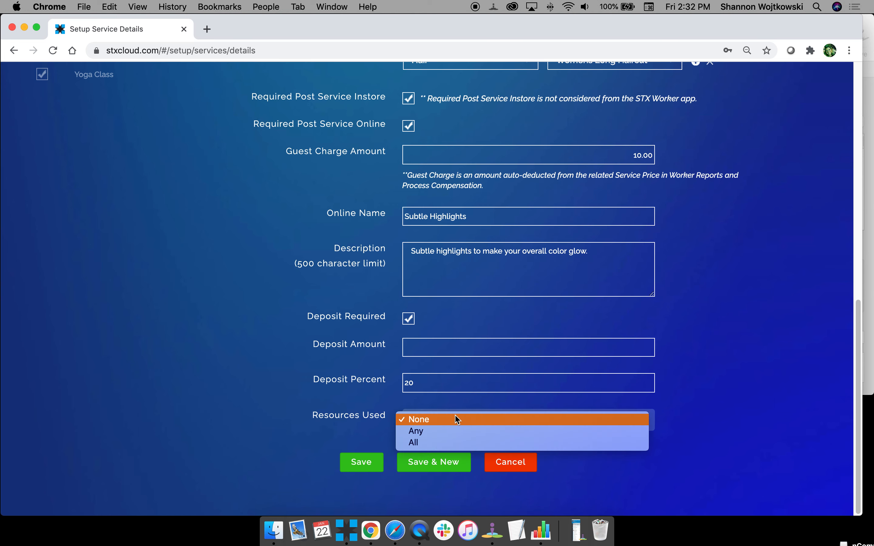
click(453, 432)
scroll(412, 418, down, 2)
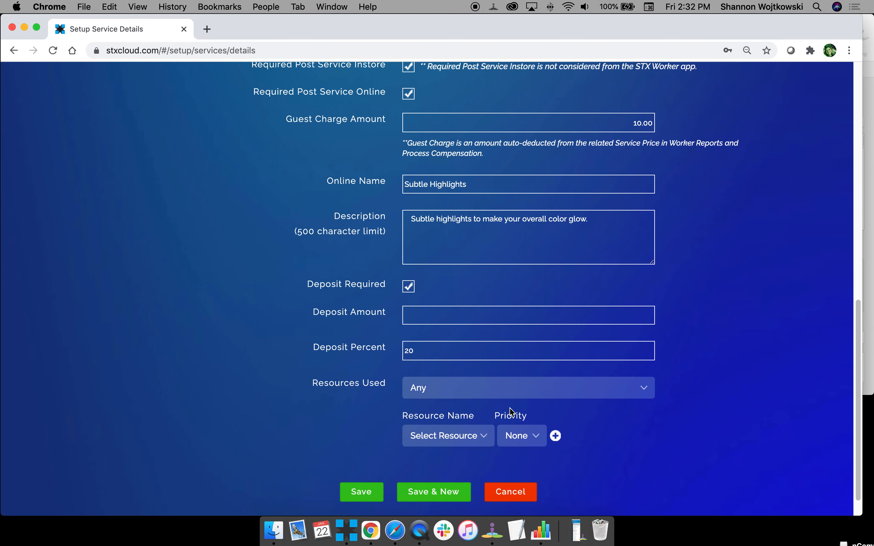
click(459, 442)
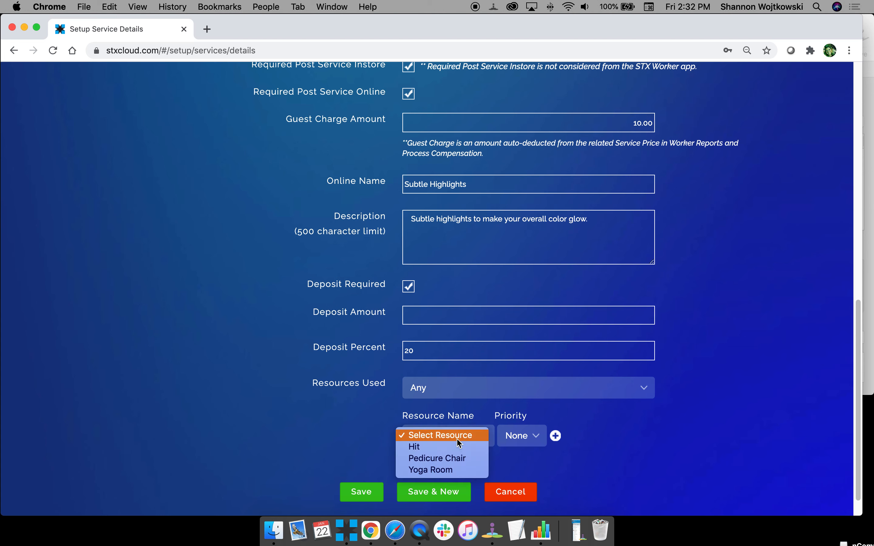
click(456, 459)
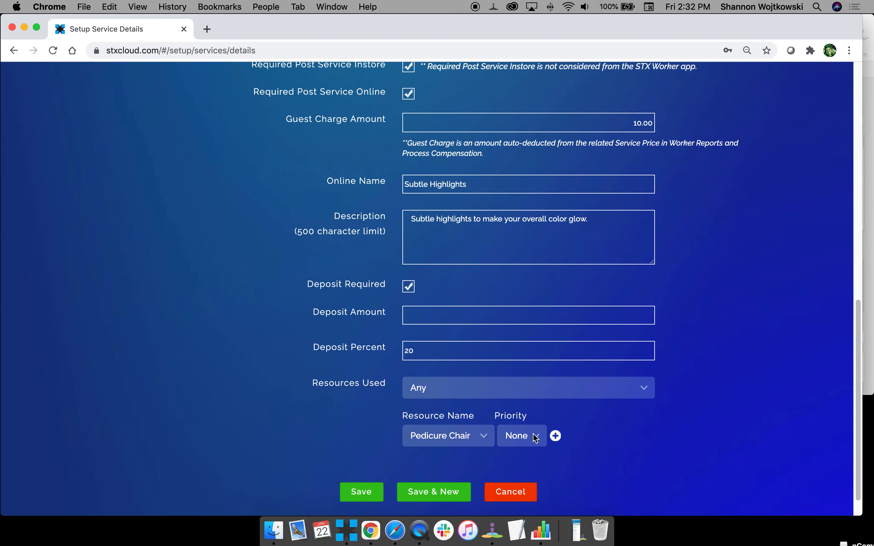
click(530, 437)
click(530, 448)
click(556, 436)
click(447, 463)
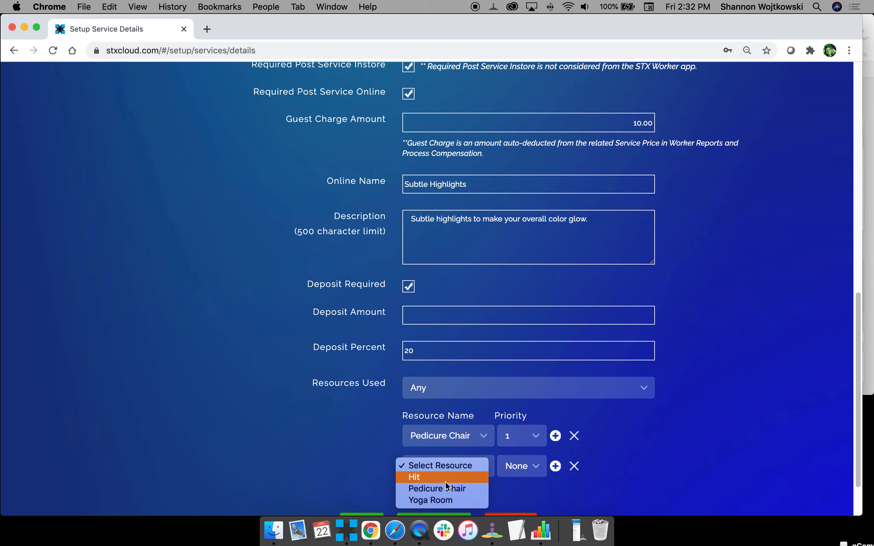
click(448, 478)
click(441, 467)
click(443, 489)
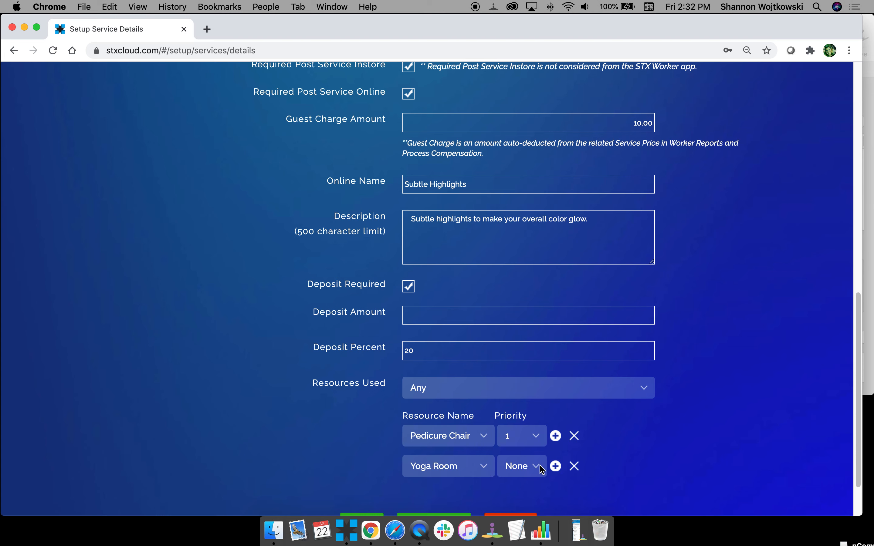
click(528, 467)
click(519, 482)
Switch resources used to All with Pedicure Chair and Yoga Room rows, drop the empty row, and save Balayage.
click(538, 388)
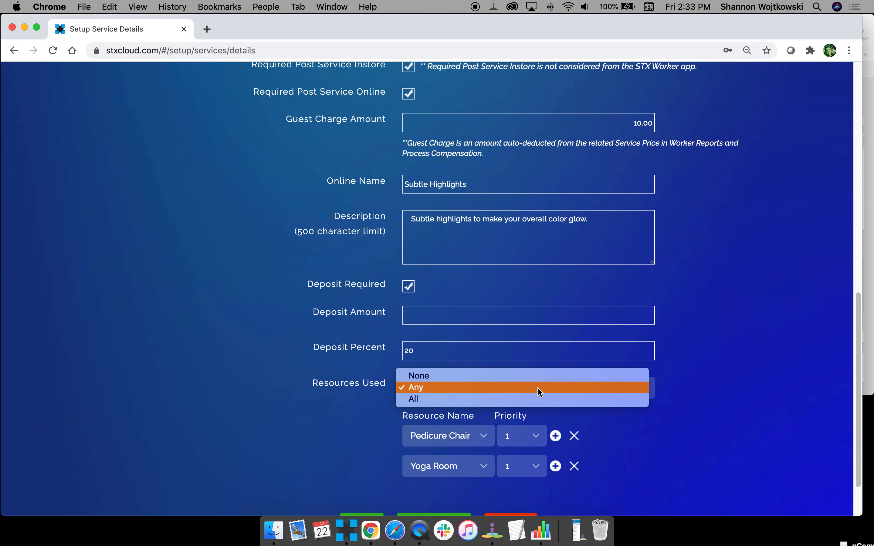
click(539, 402)
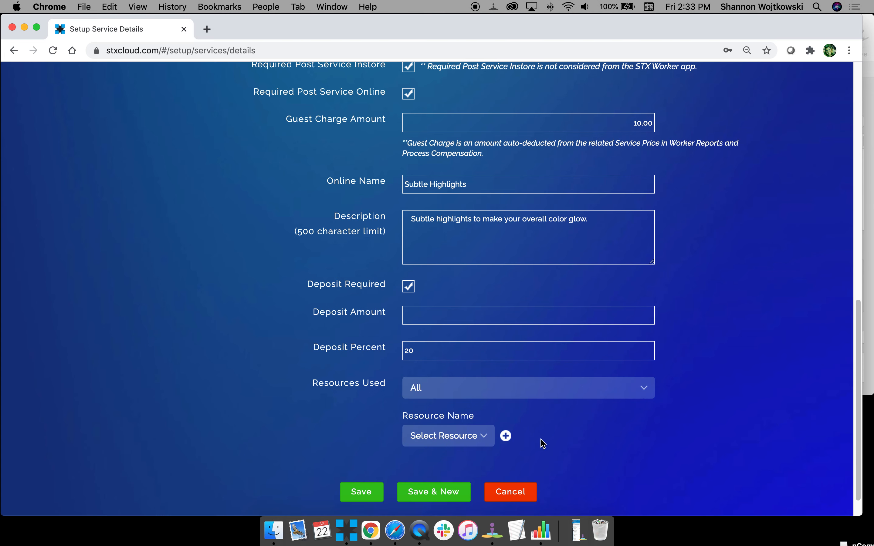
click(506, 436)
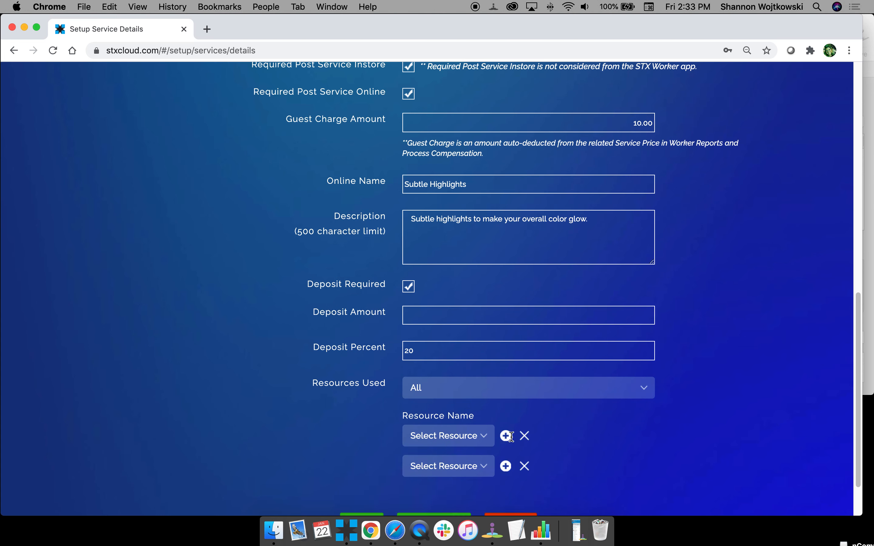
click(478, 438)
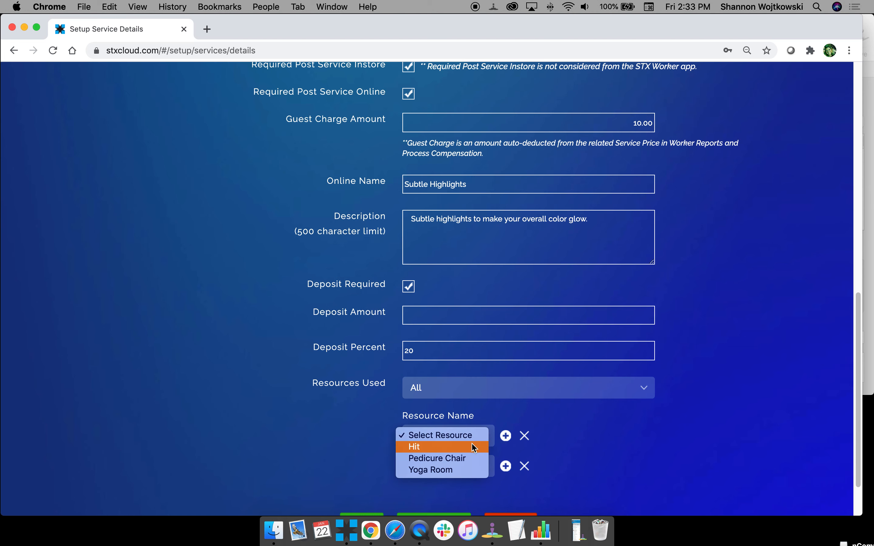
click(468, 459)
click(506, 467)
click(462, 472)
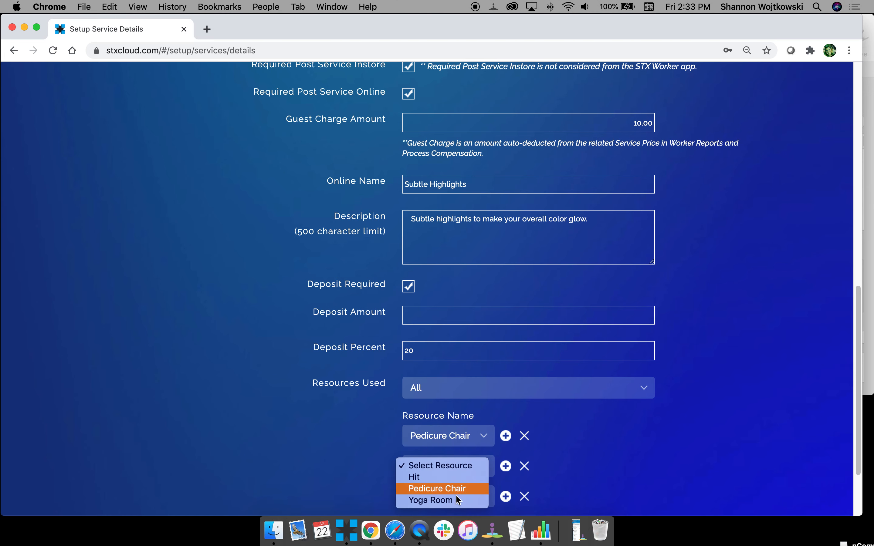
click(461, 503)
click(525, 497)
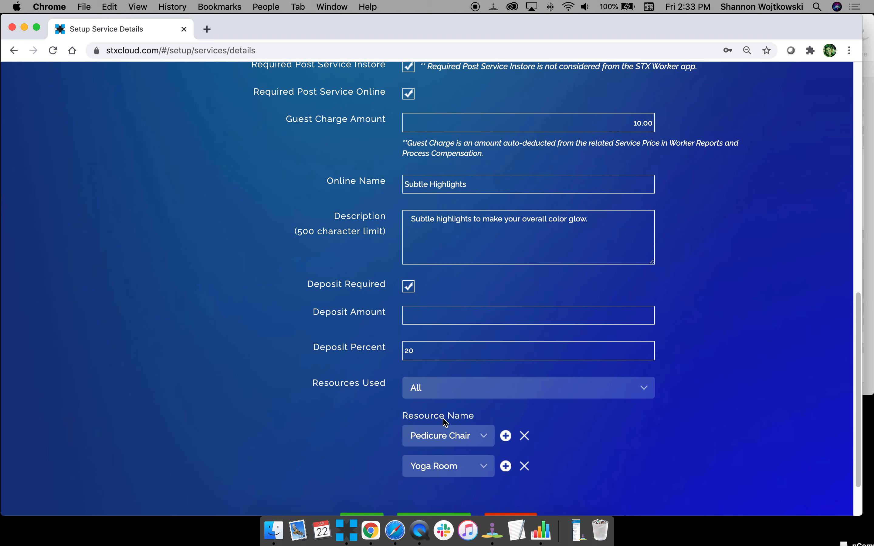
scroll(445, 422, down, 3)
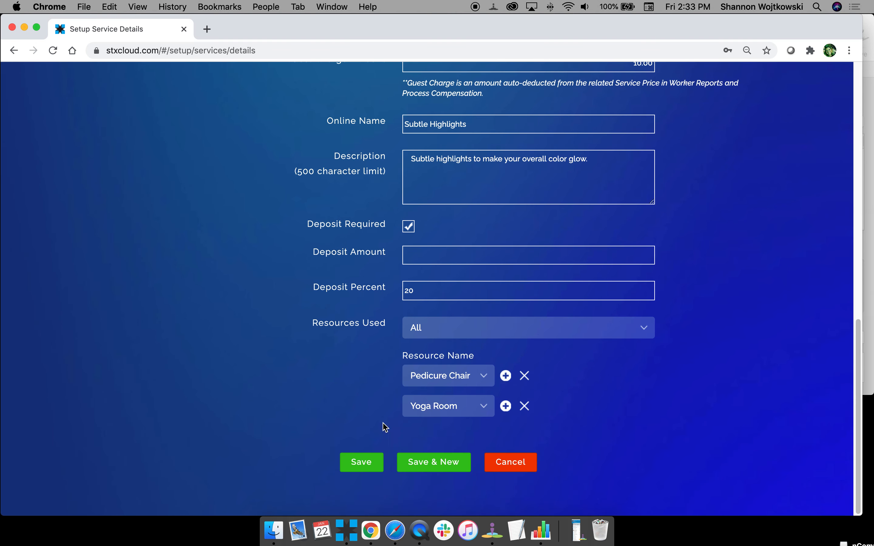
click(369, 464)
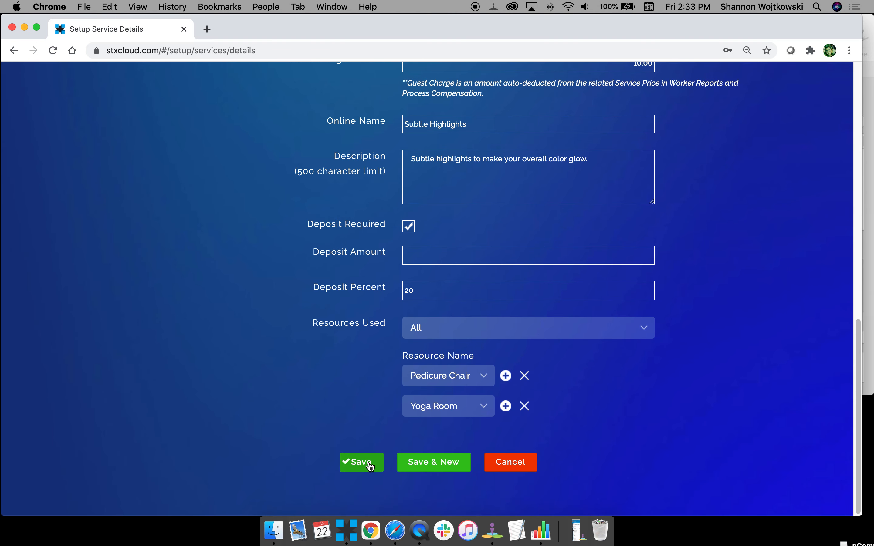